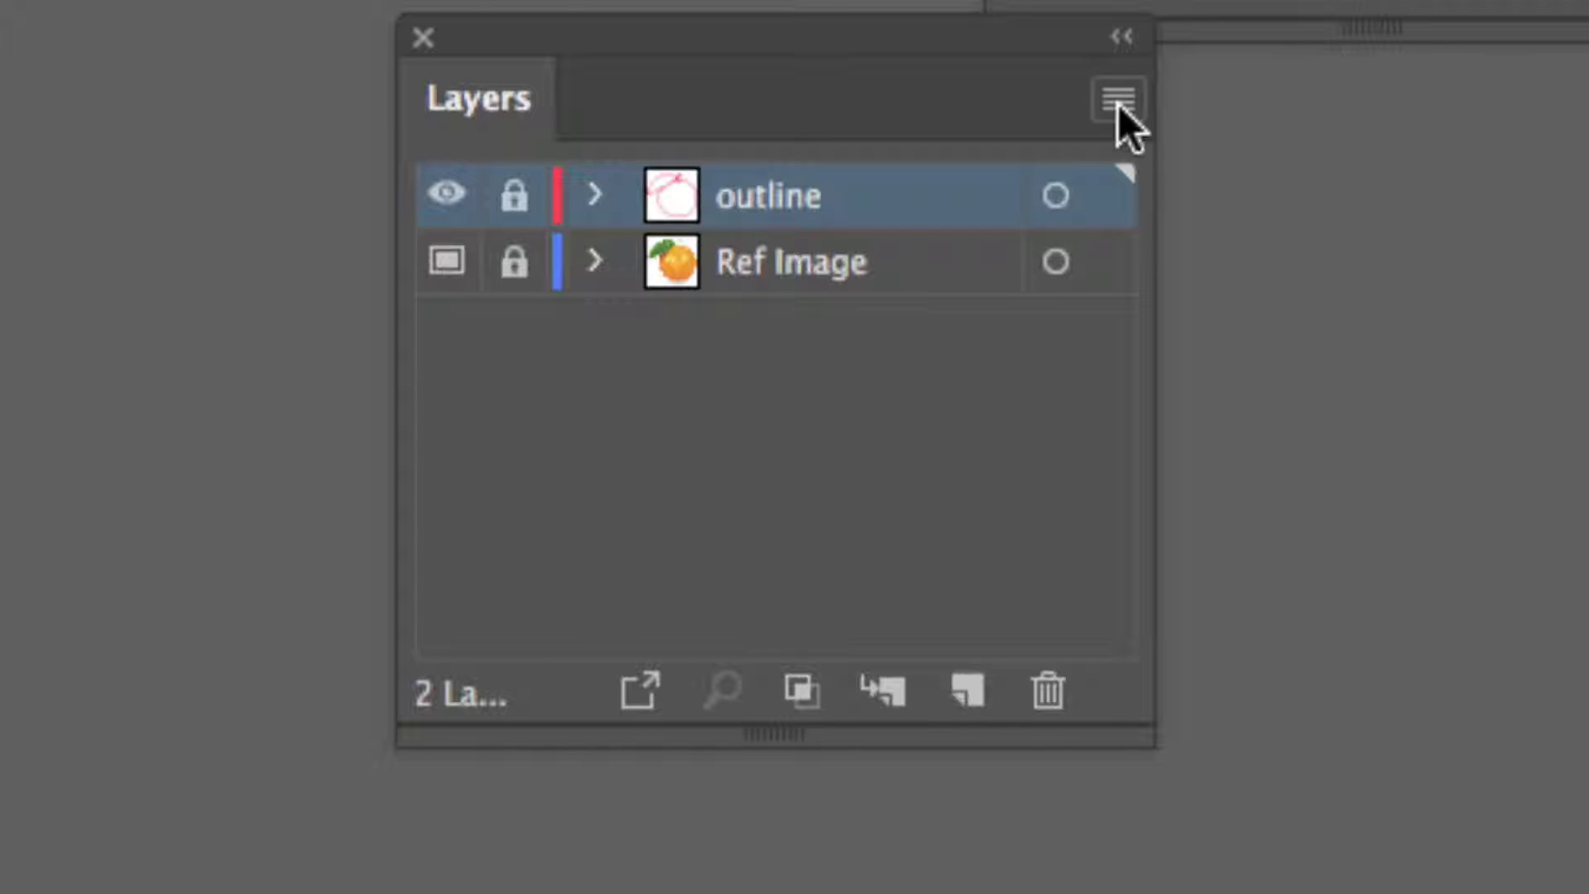
Duplicate the outline layer and hide the original outline layer
click(1118, 101)
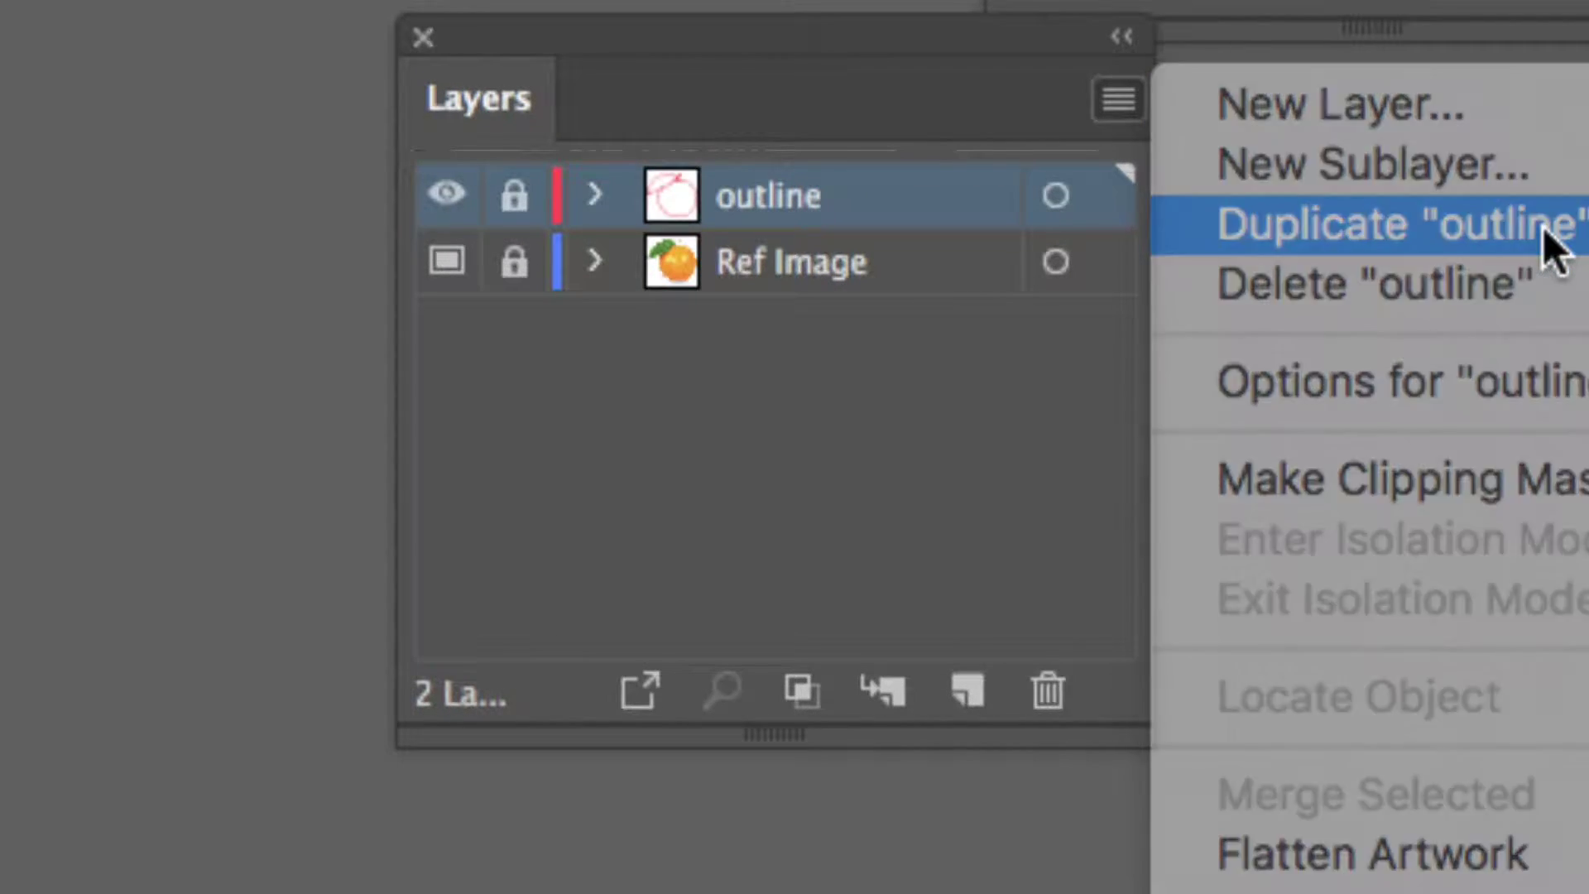
click(1543, 227)
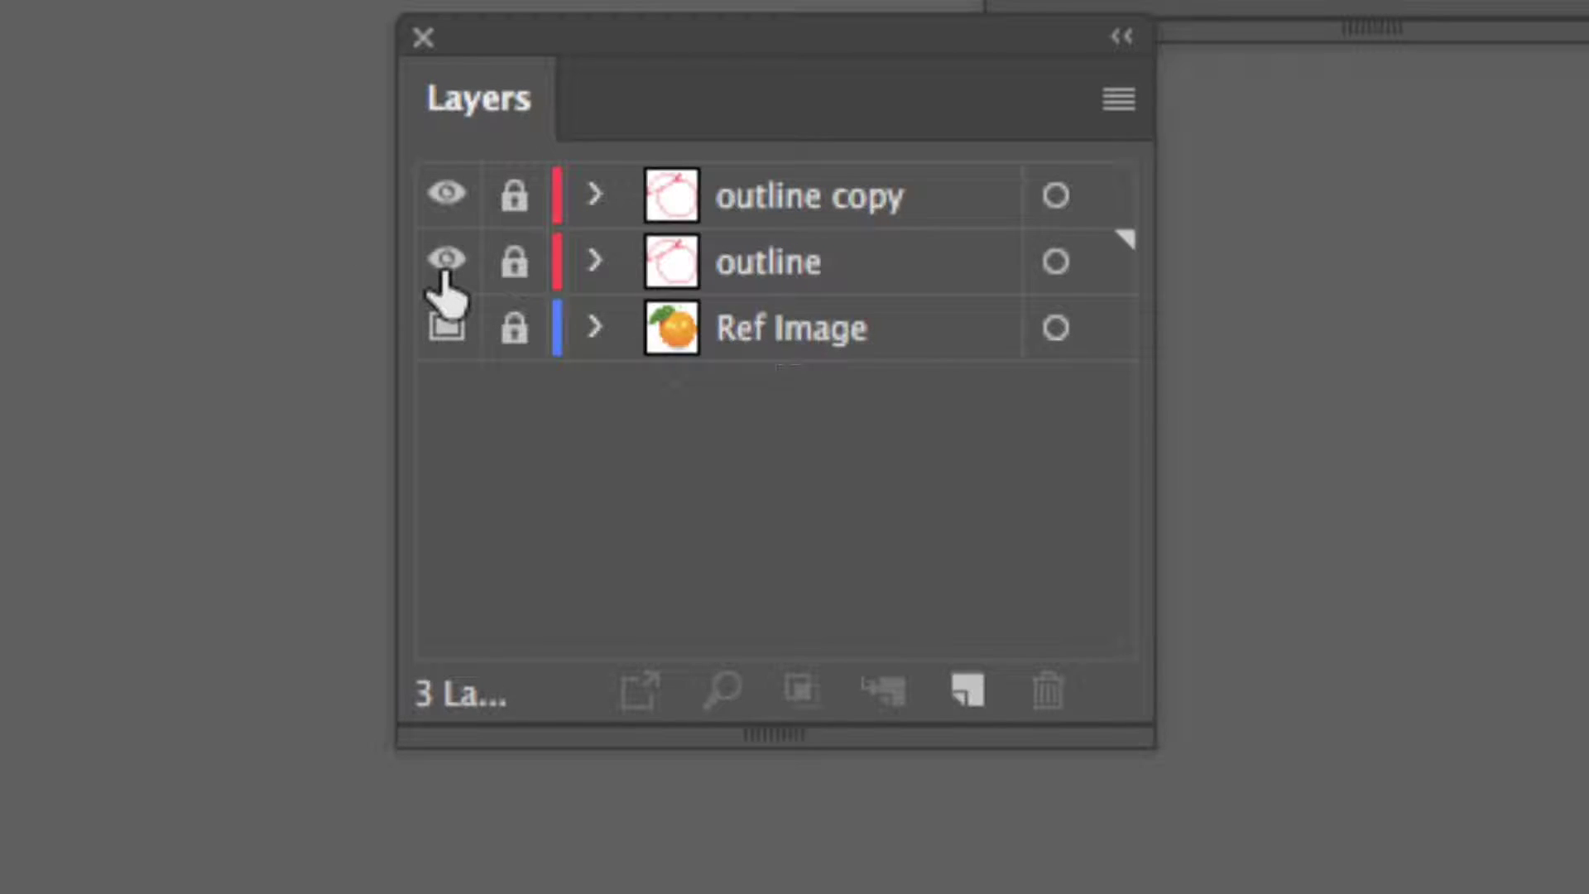
click(444, 273)
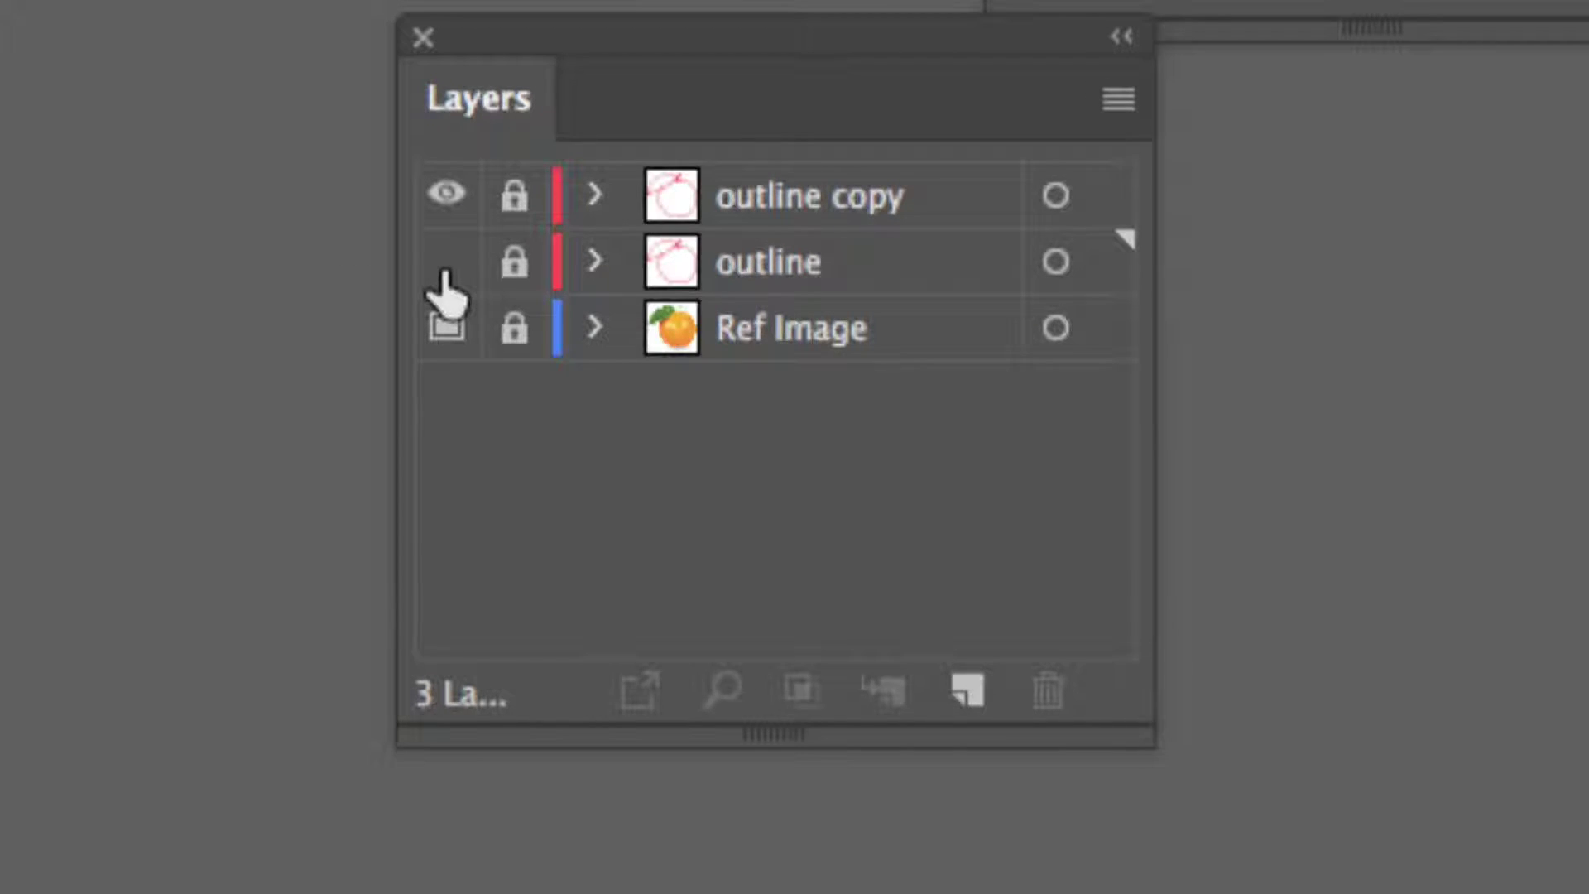
Rename the duplicated outline layer as lp and unlock it for editing
double_click(813, 202)
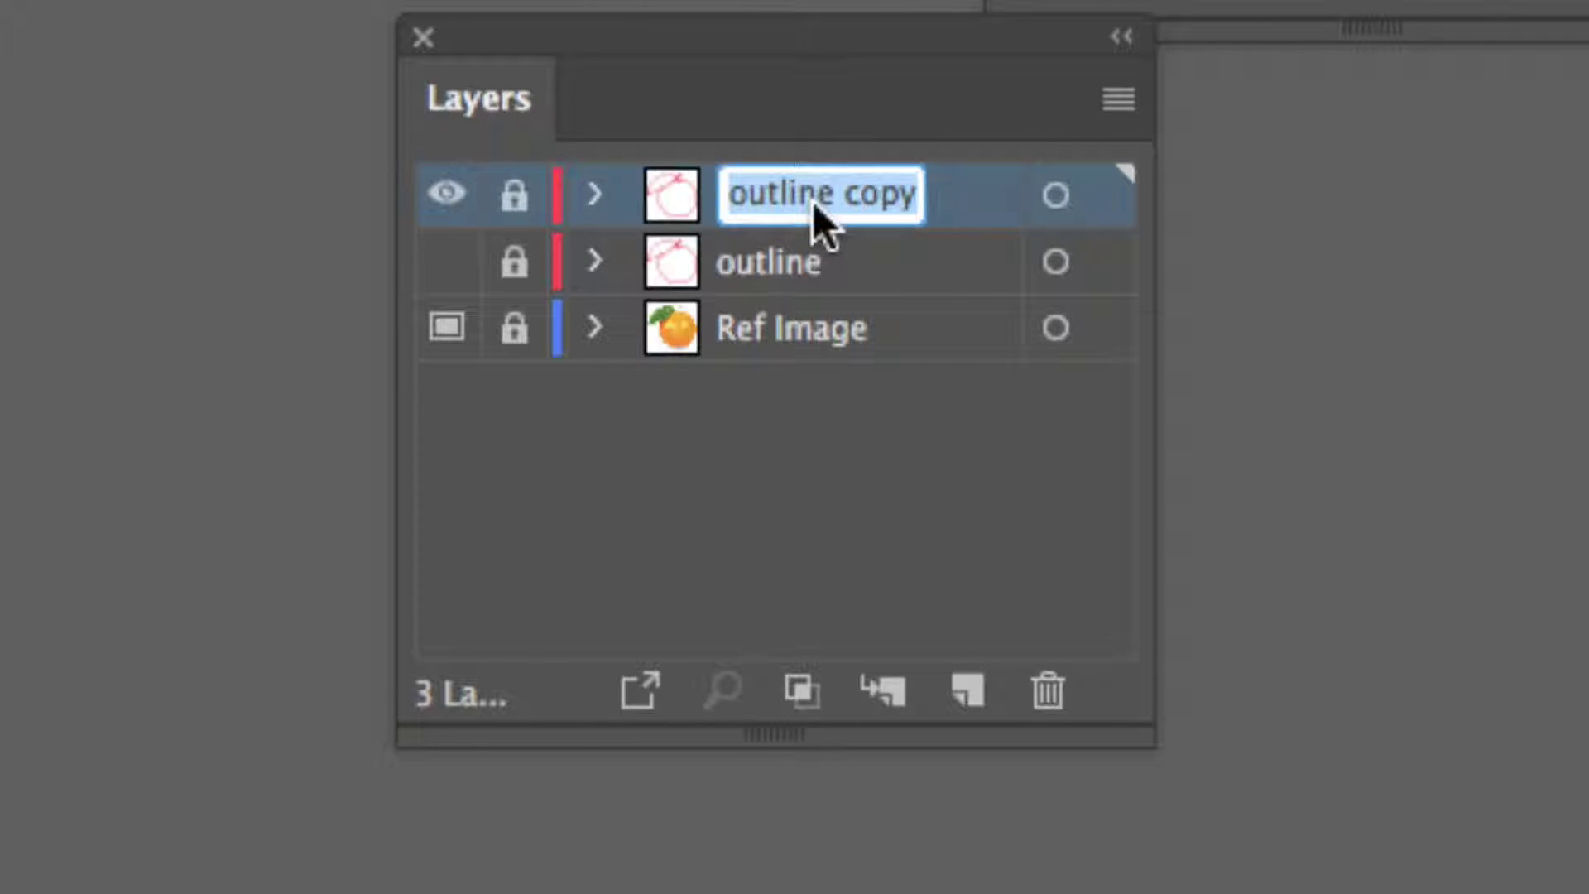
text(lp)
click(872, 464)
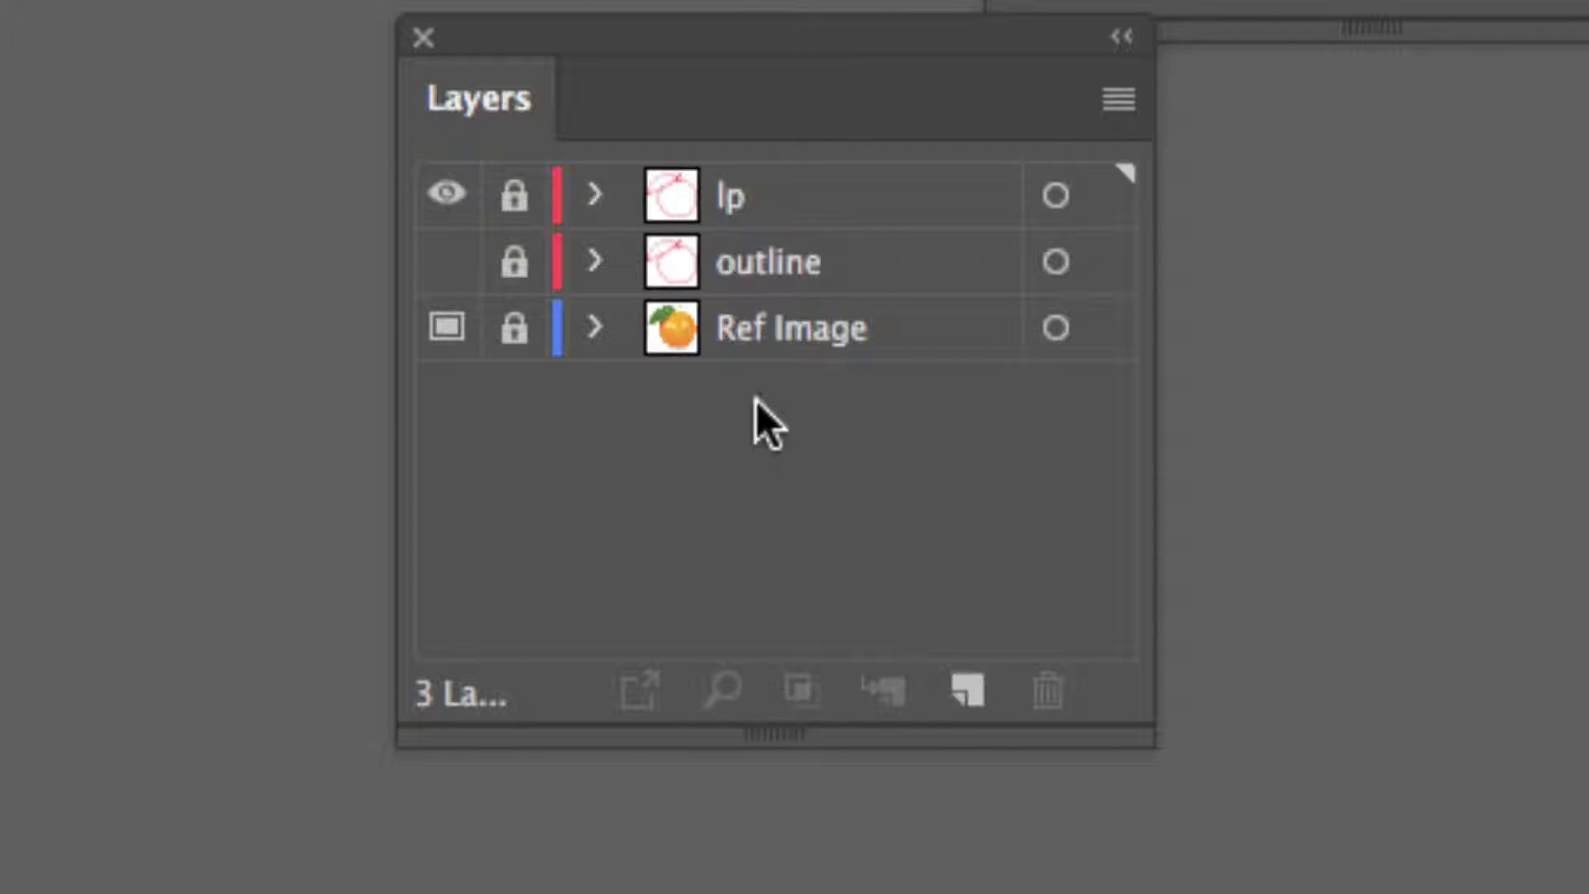
click(514, 197)
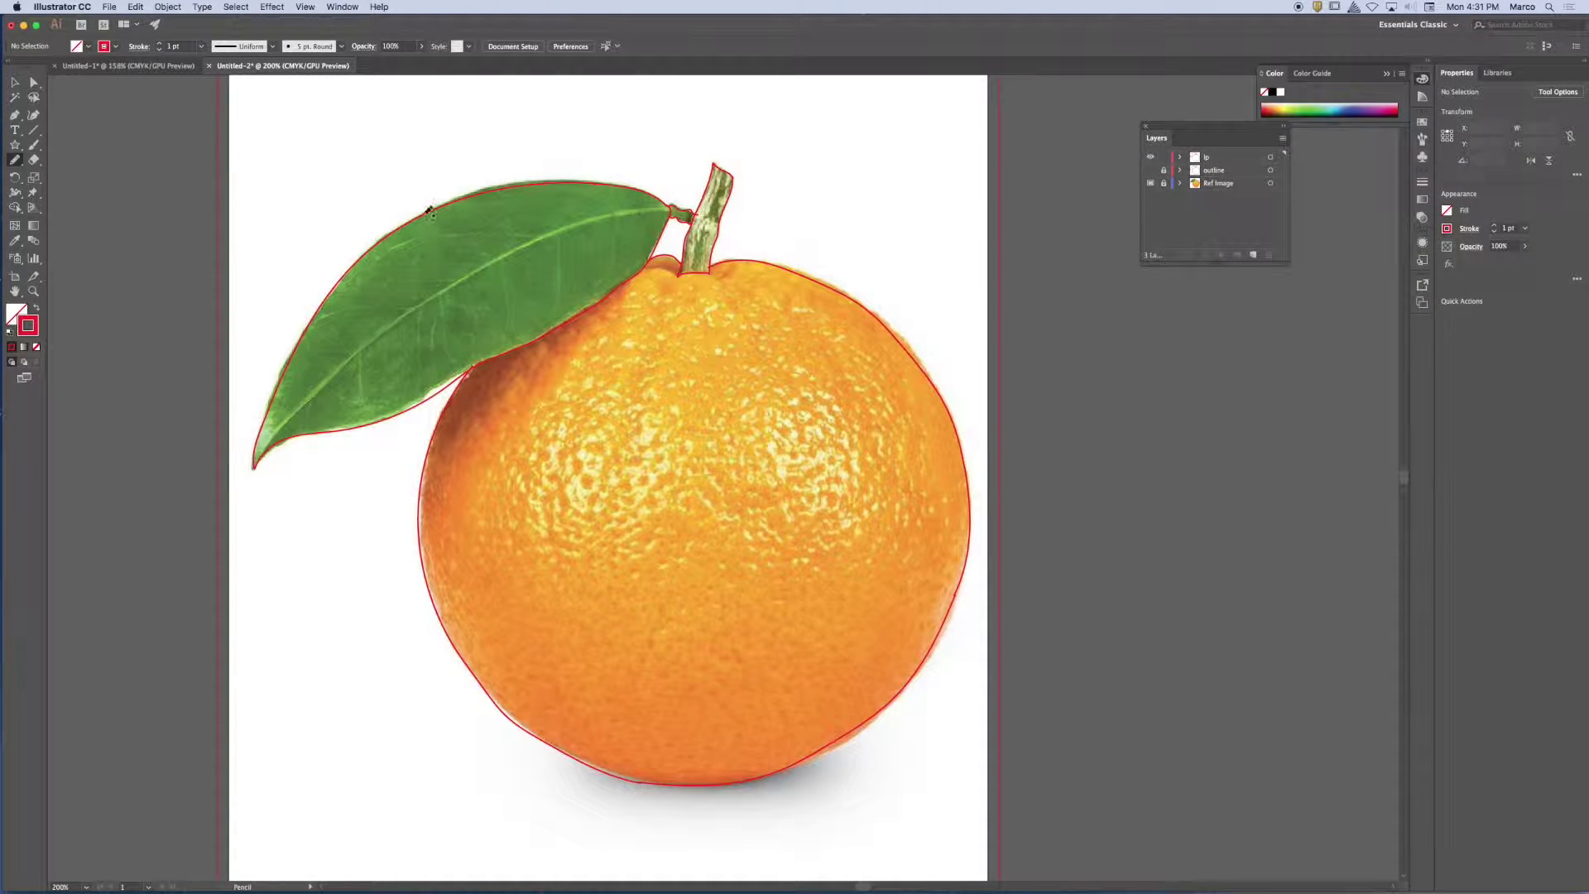
Make a Live Paint group from all the fruit outline paths and reveal it under the lp layer in a widened layer list
key(v)
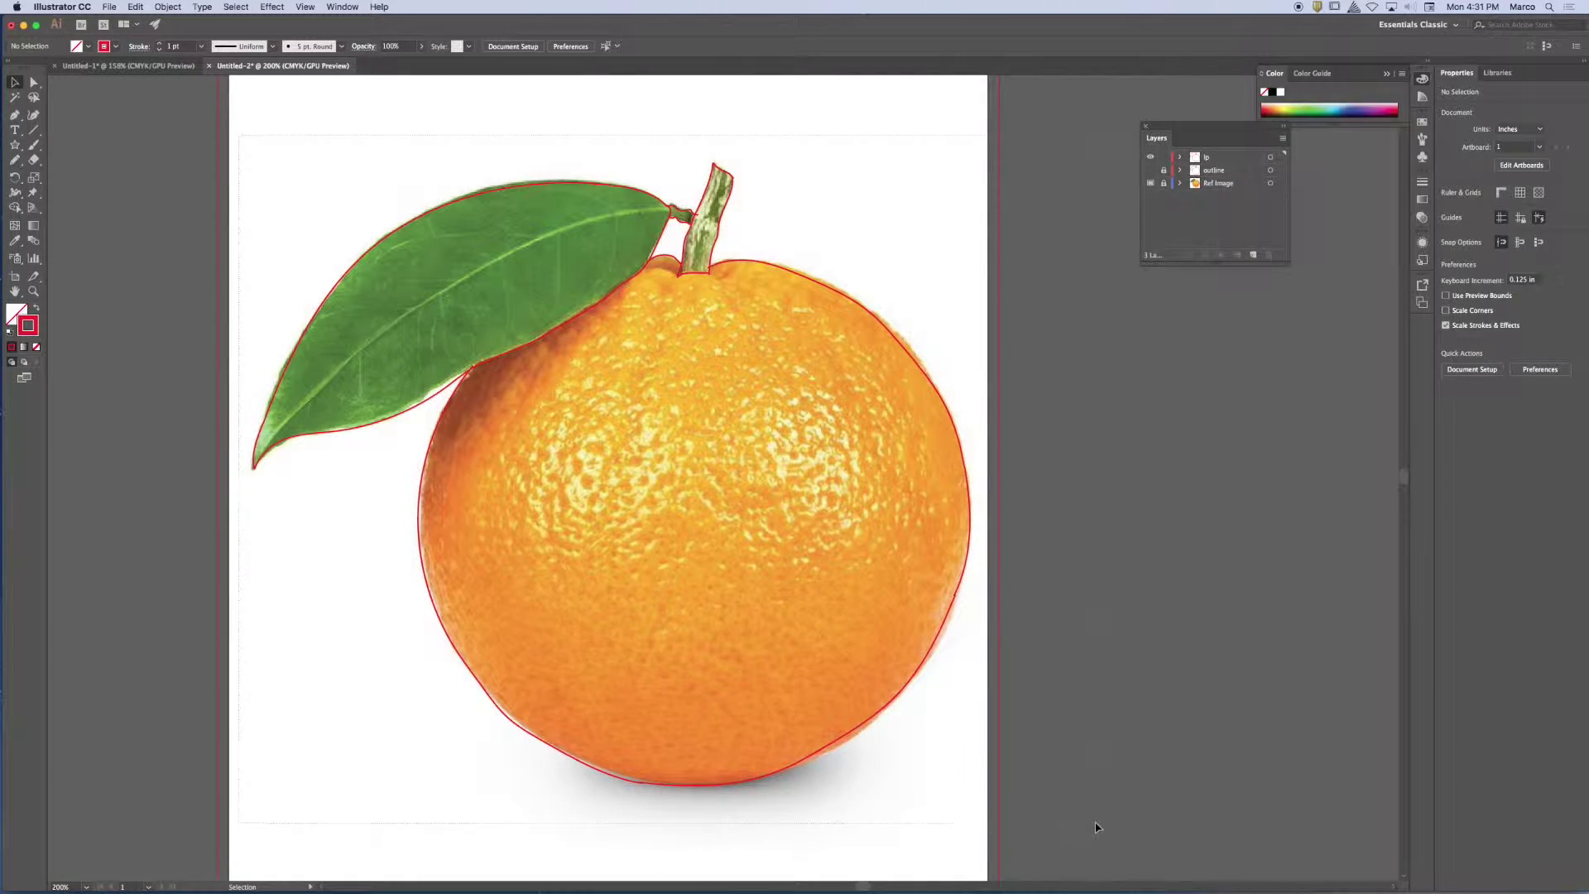
key(super+a)
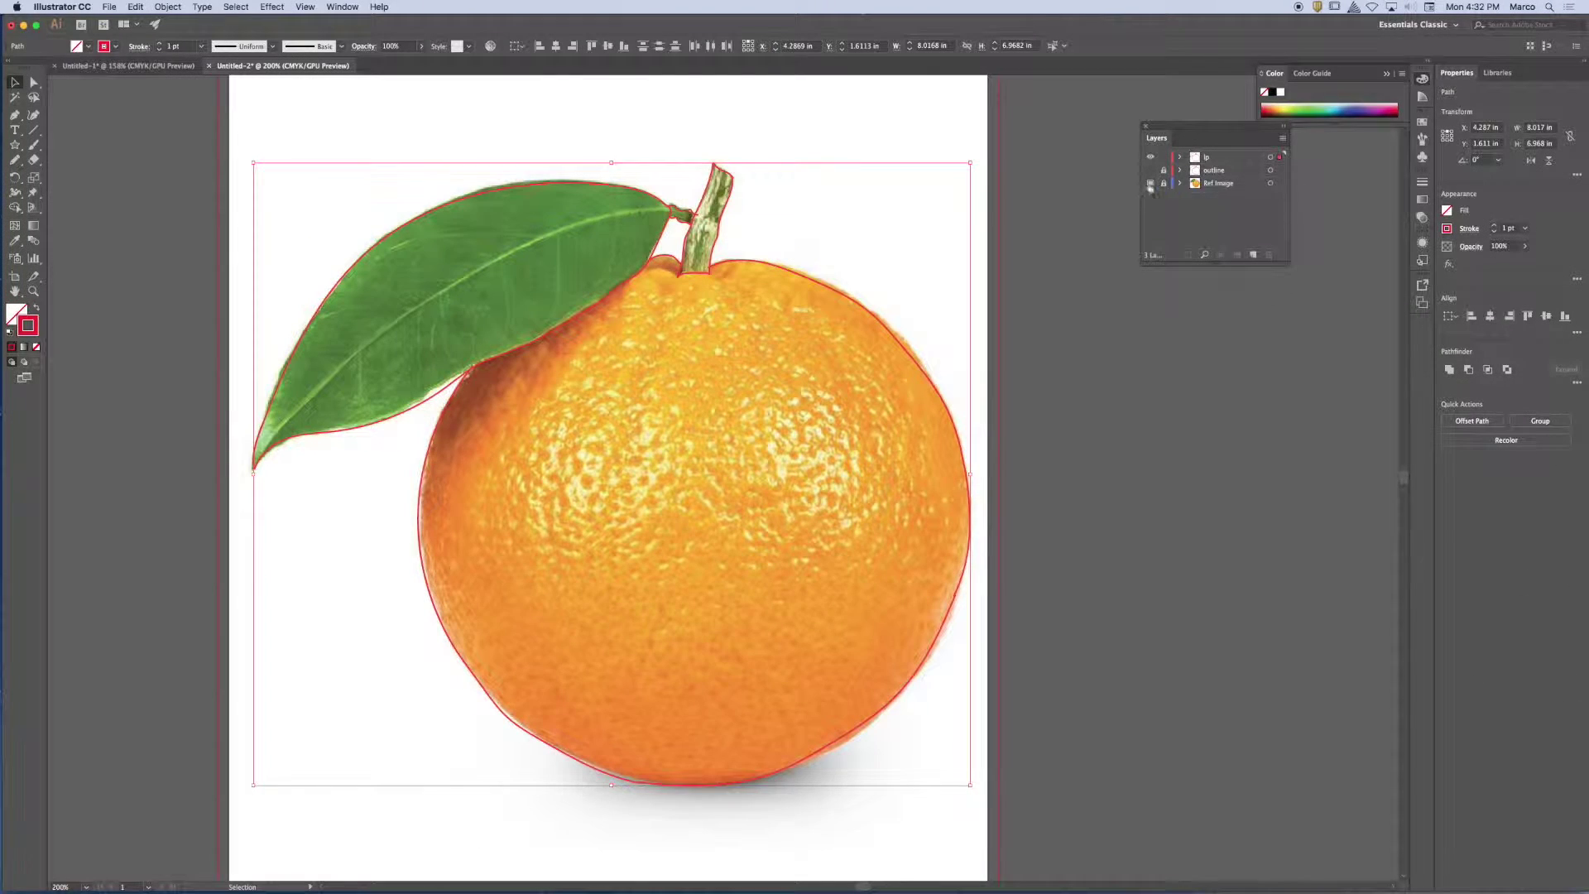
click(168, 7)
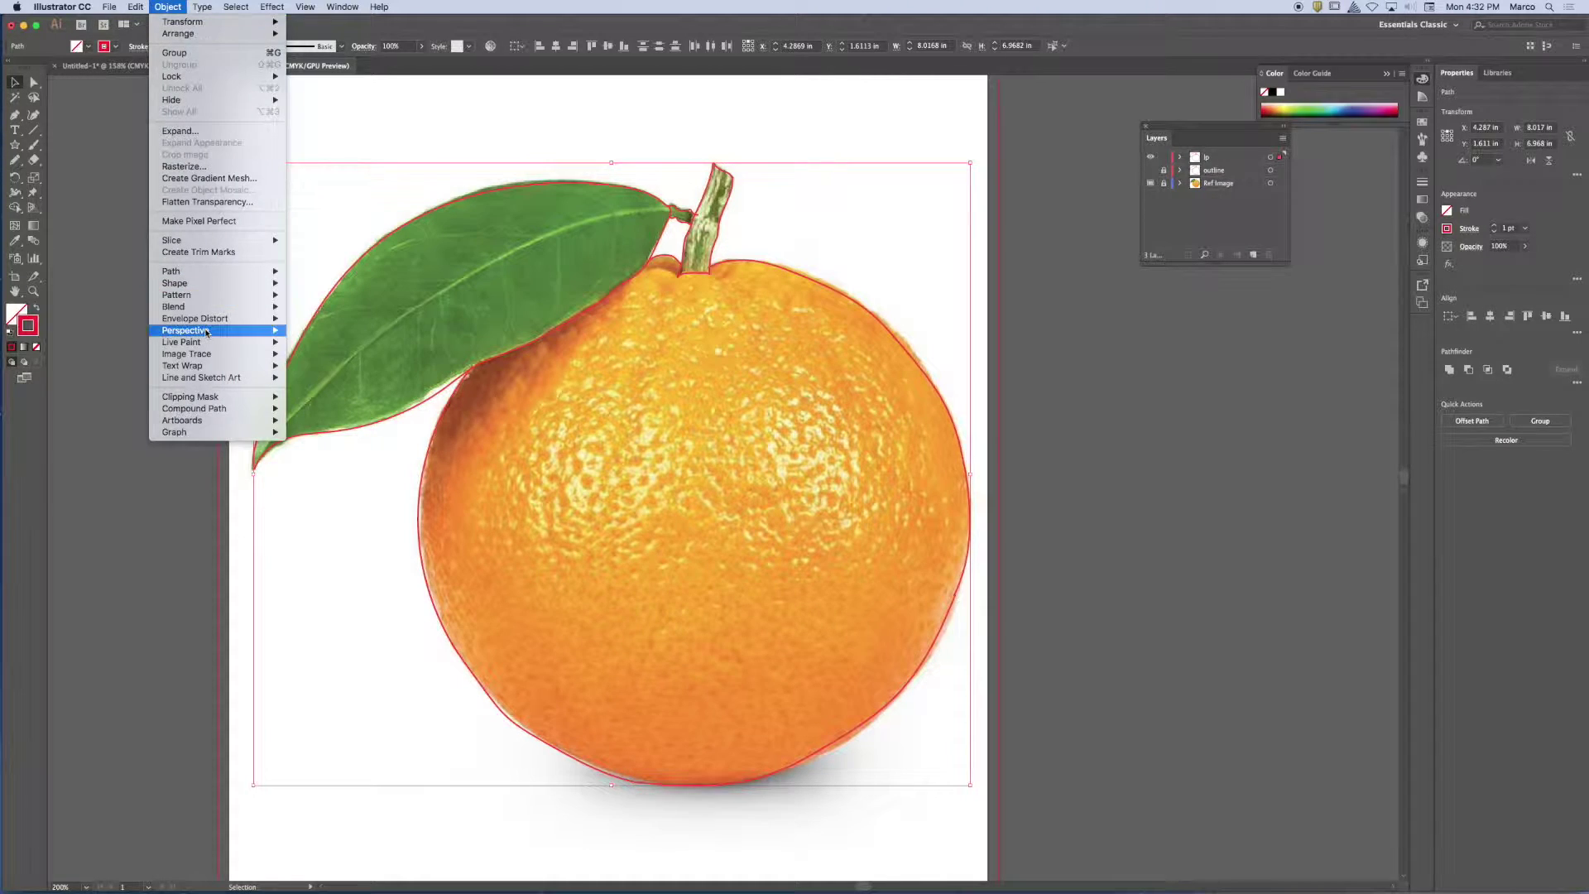
mouse_move(207, 308)
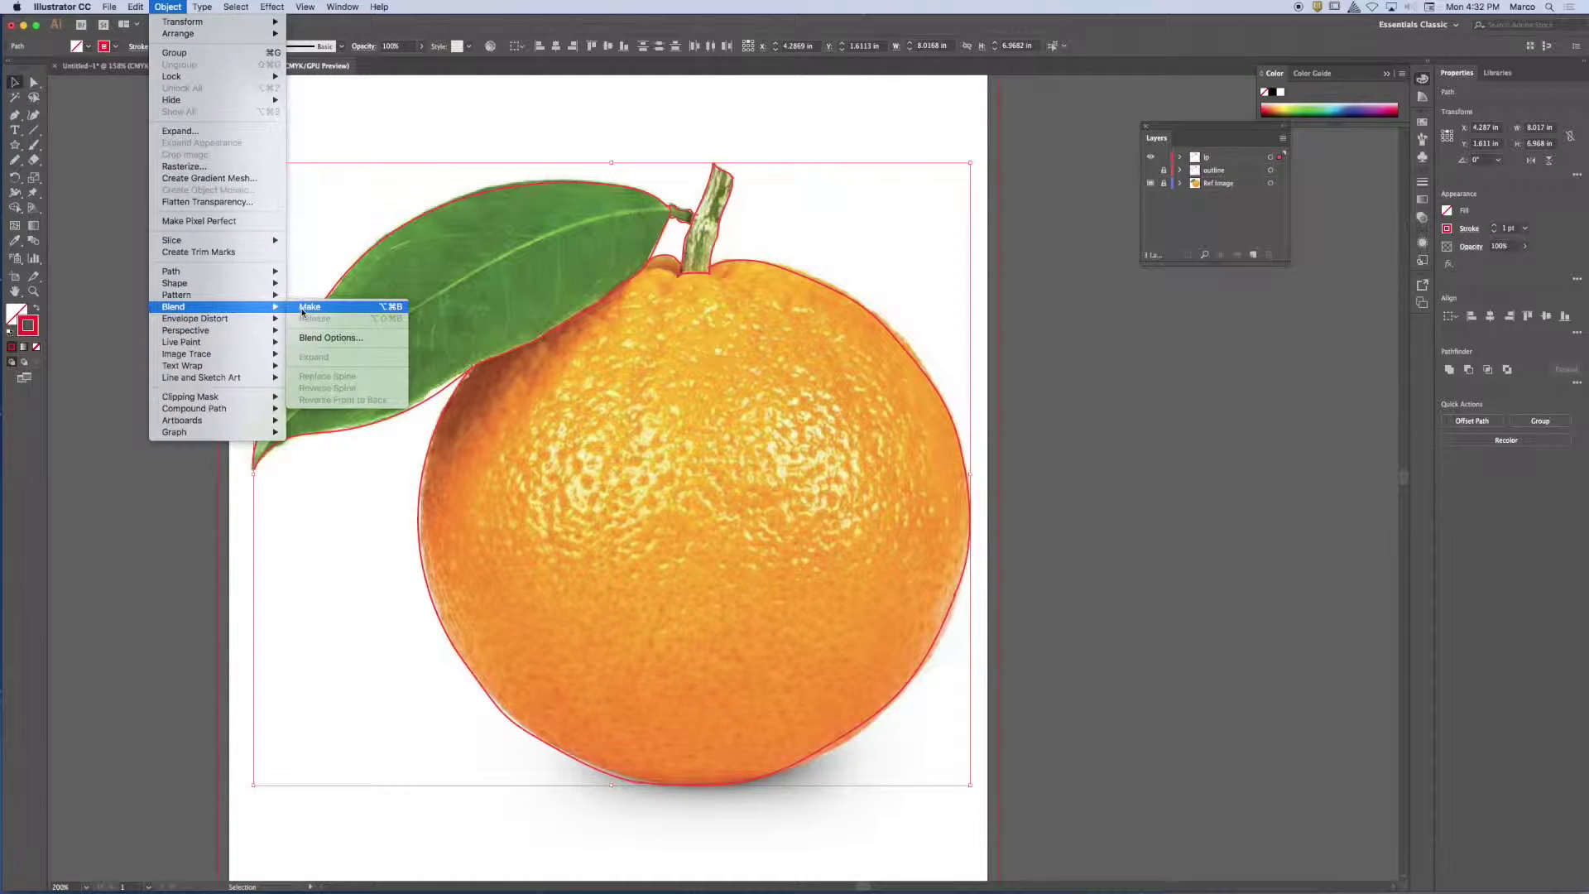
mouse_move(211, 344)
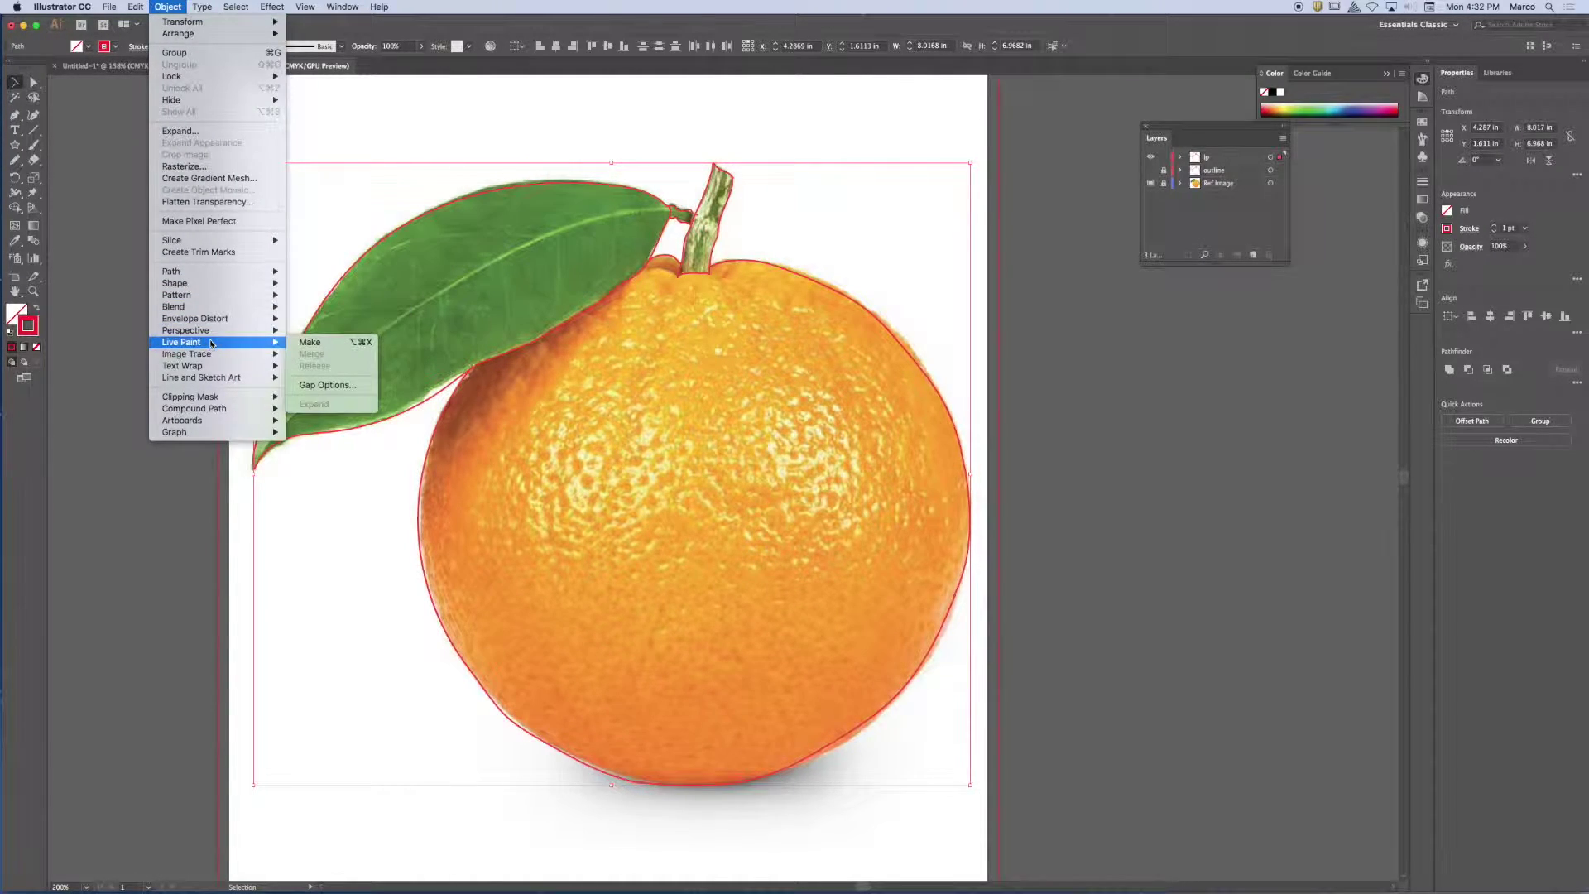
click(324, 343)
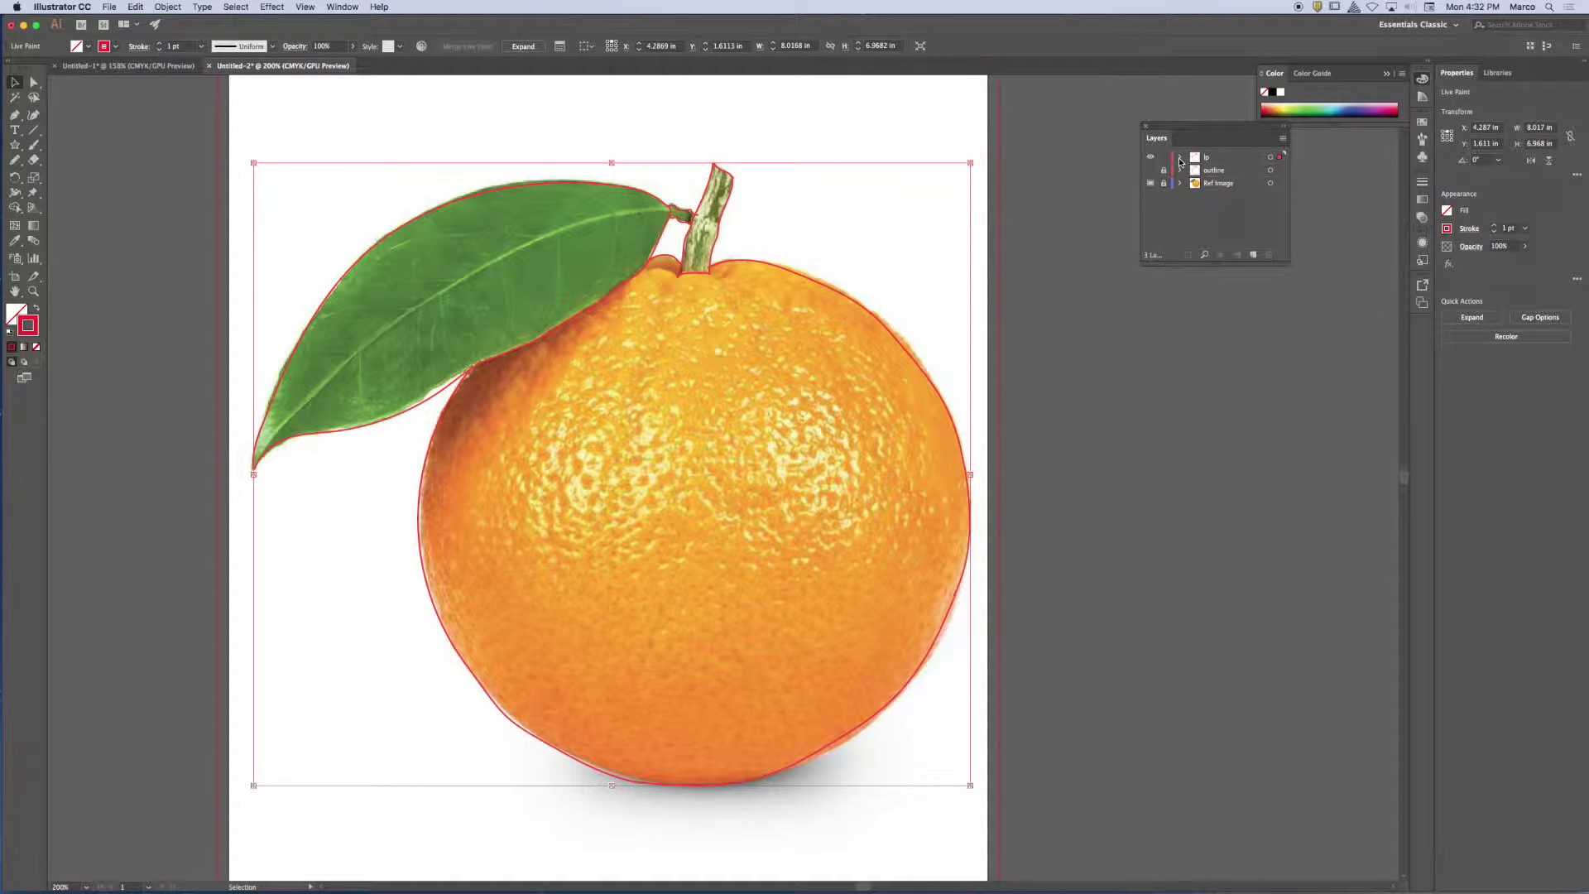
click(1180, 158)
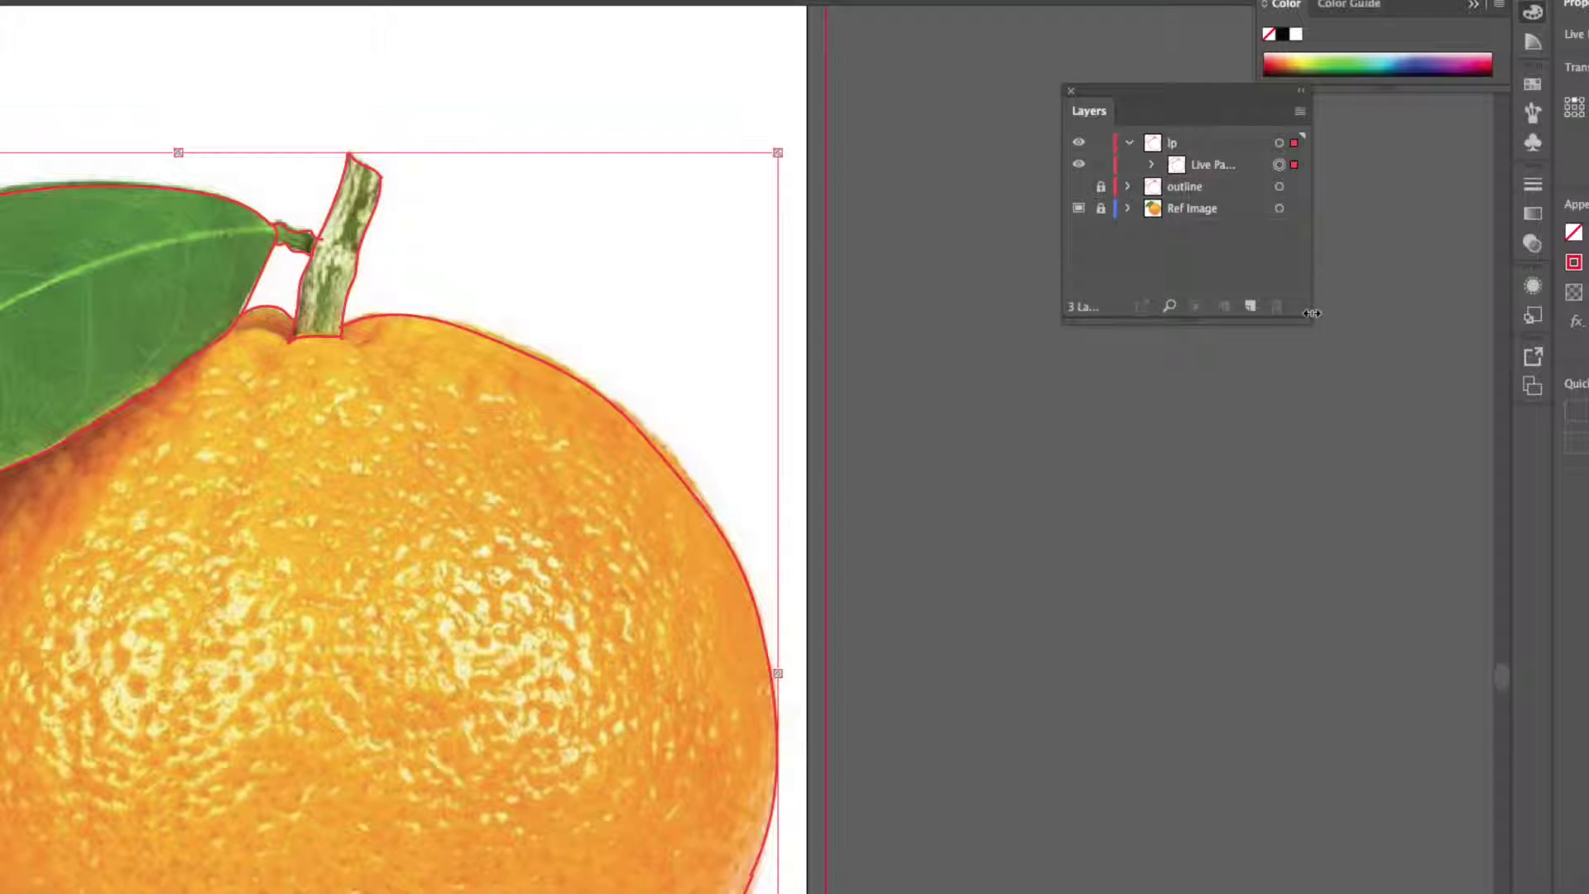
drag(1311, 312, 1427, 312)
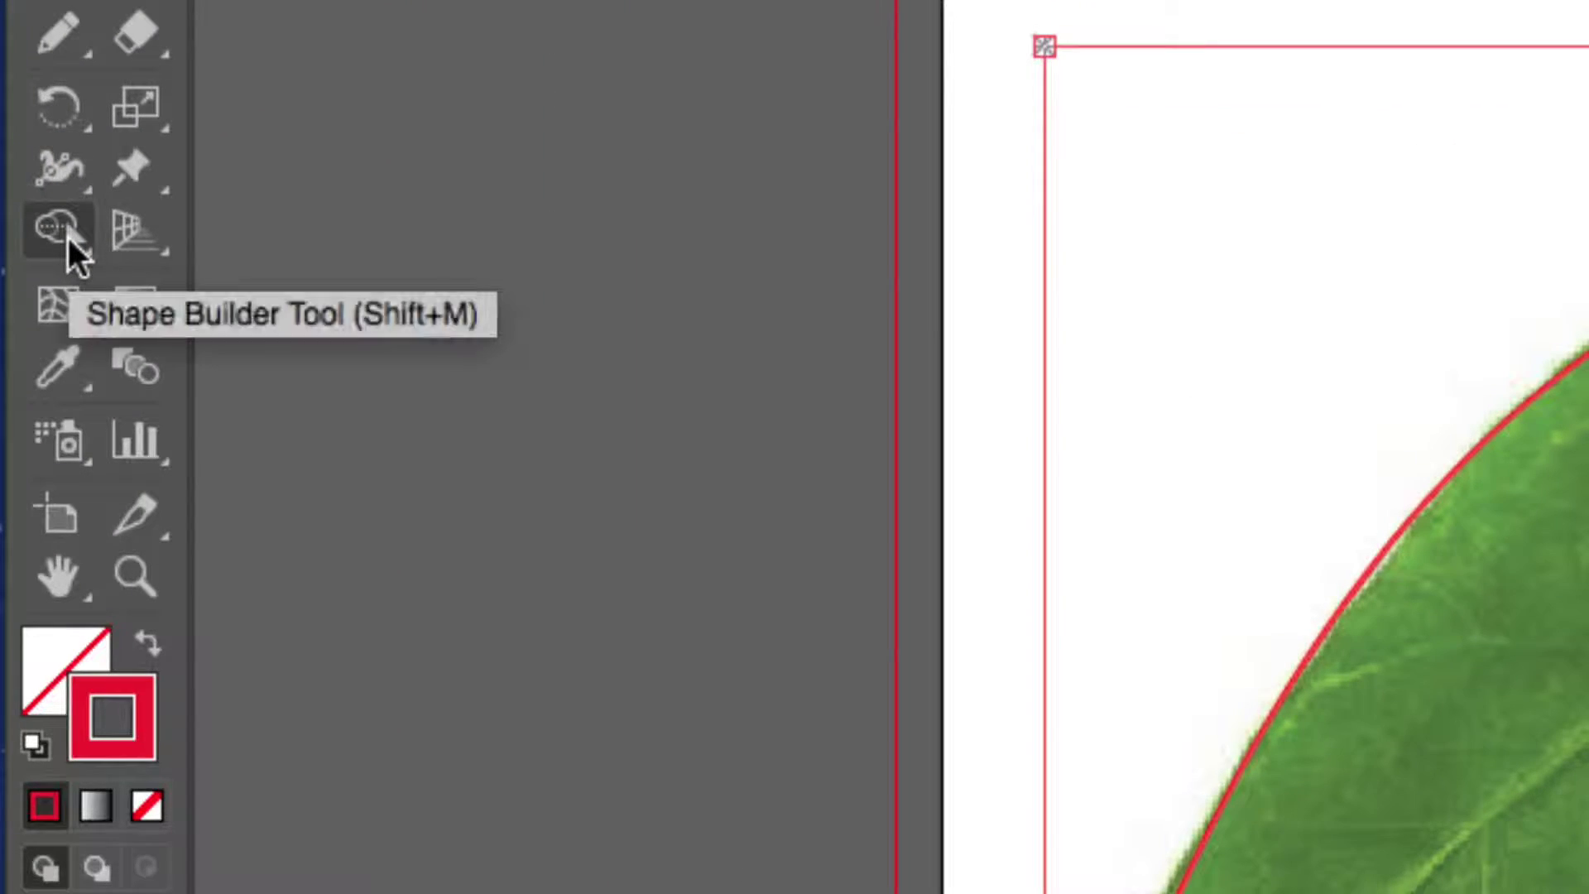
Detach the Shape Builder tool group as a floating palette beside the artboard and activate the Live Paint Bucket
key(x)
click(68, 240)
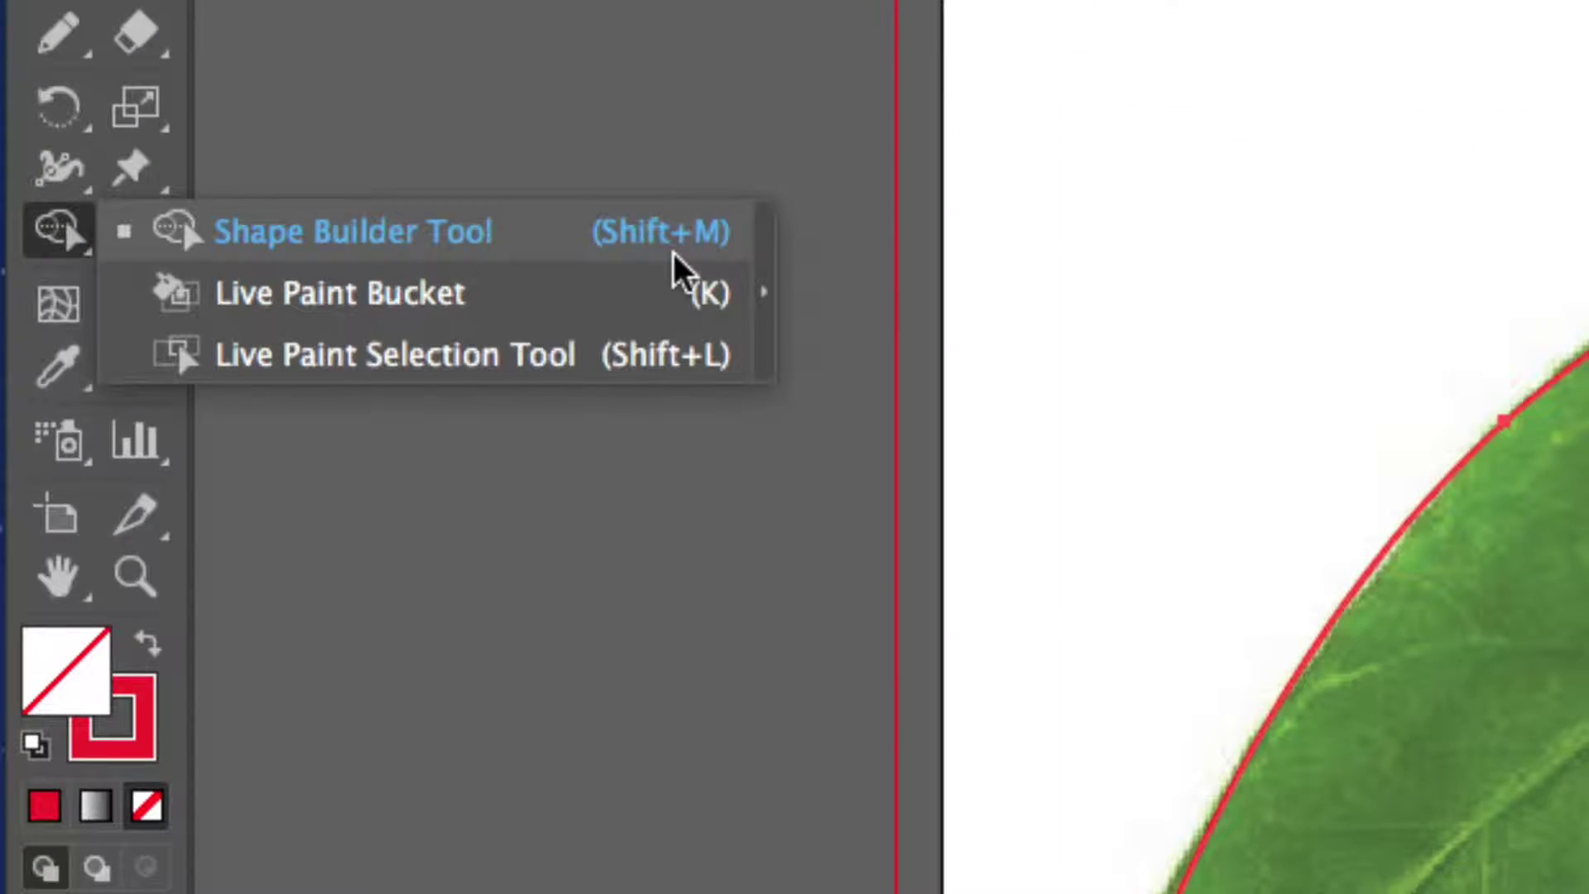
click(762, 290)
drag(209, 282, 502, 204)
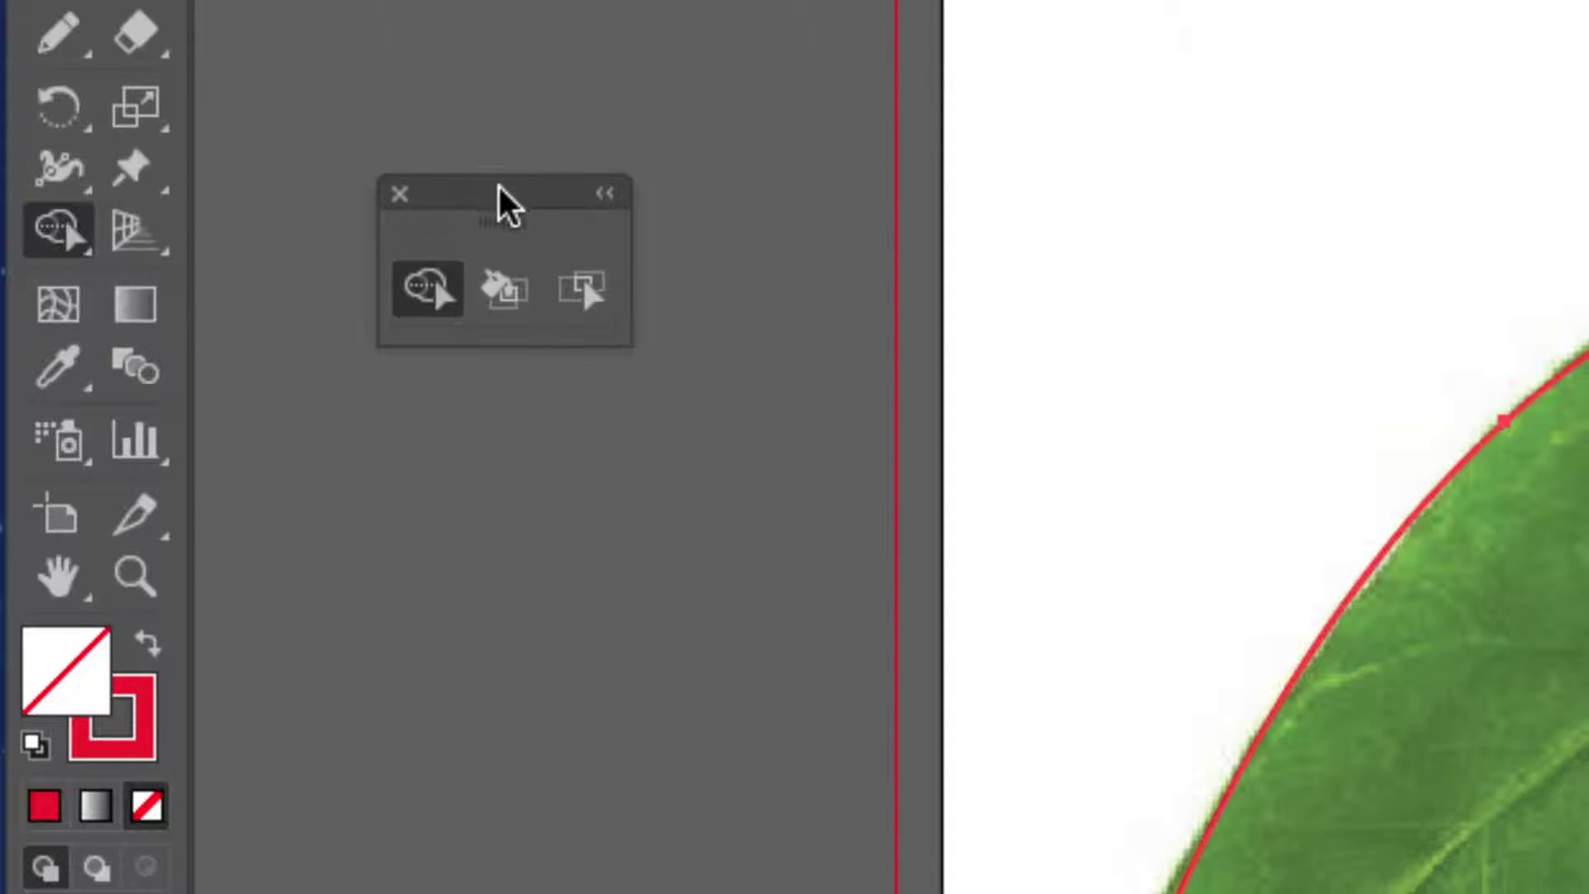
click(503, 292)
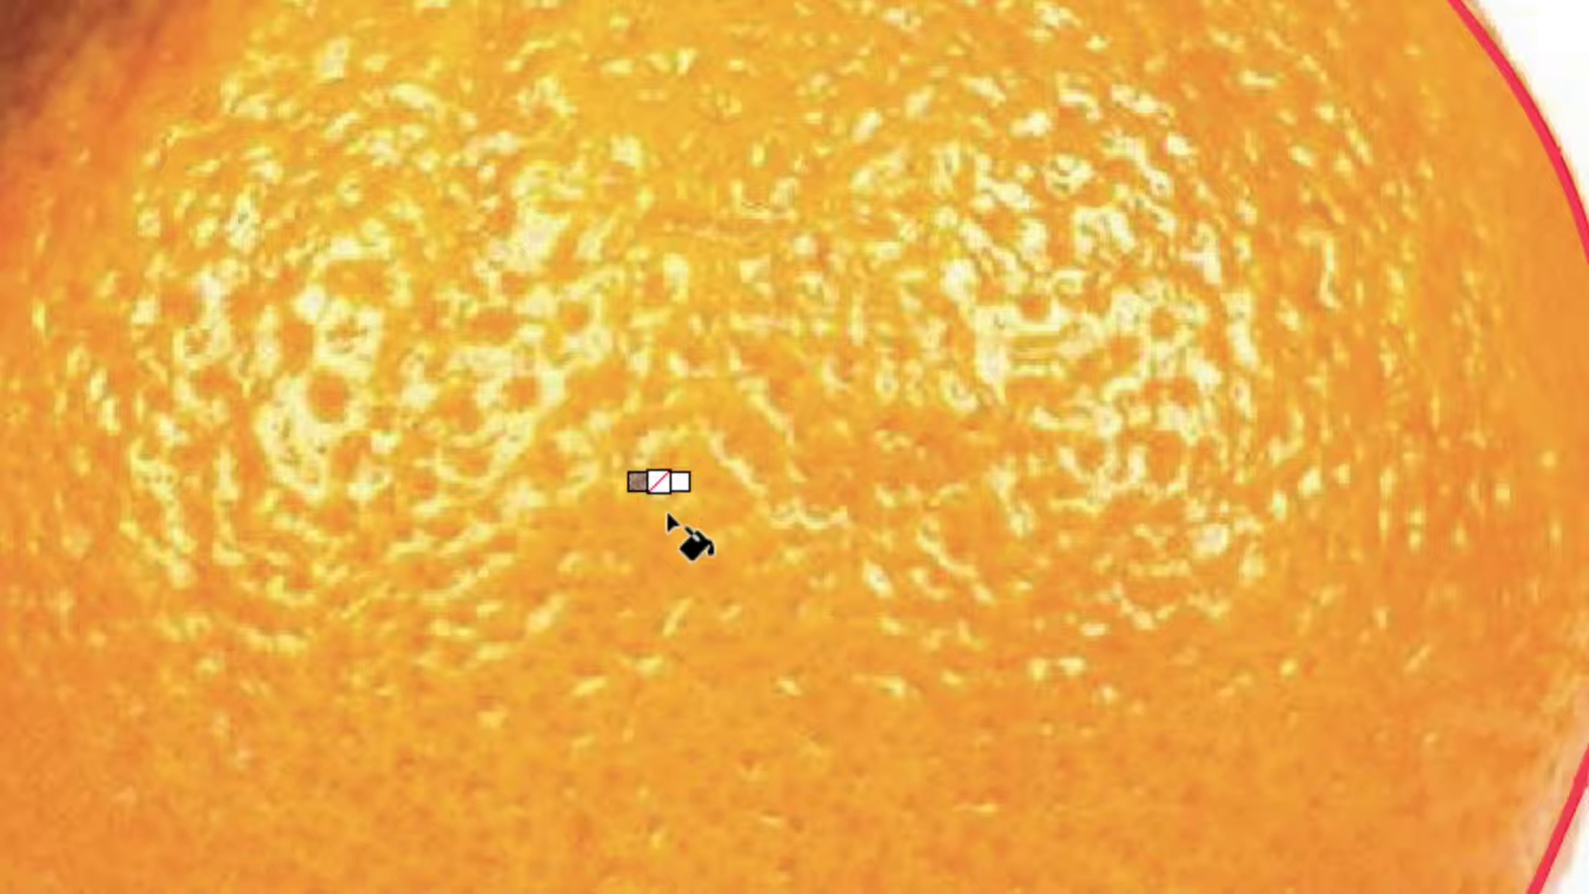
Sample an orange from the middle of the reference fruit and fill the fruit's body with it using the Live Paint Bucket
key(i)
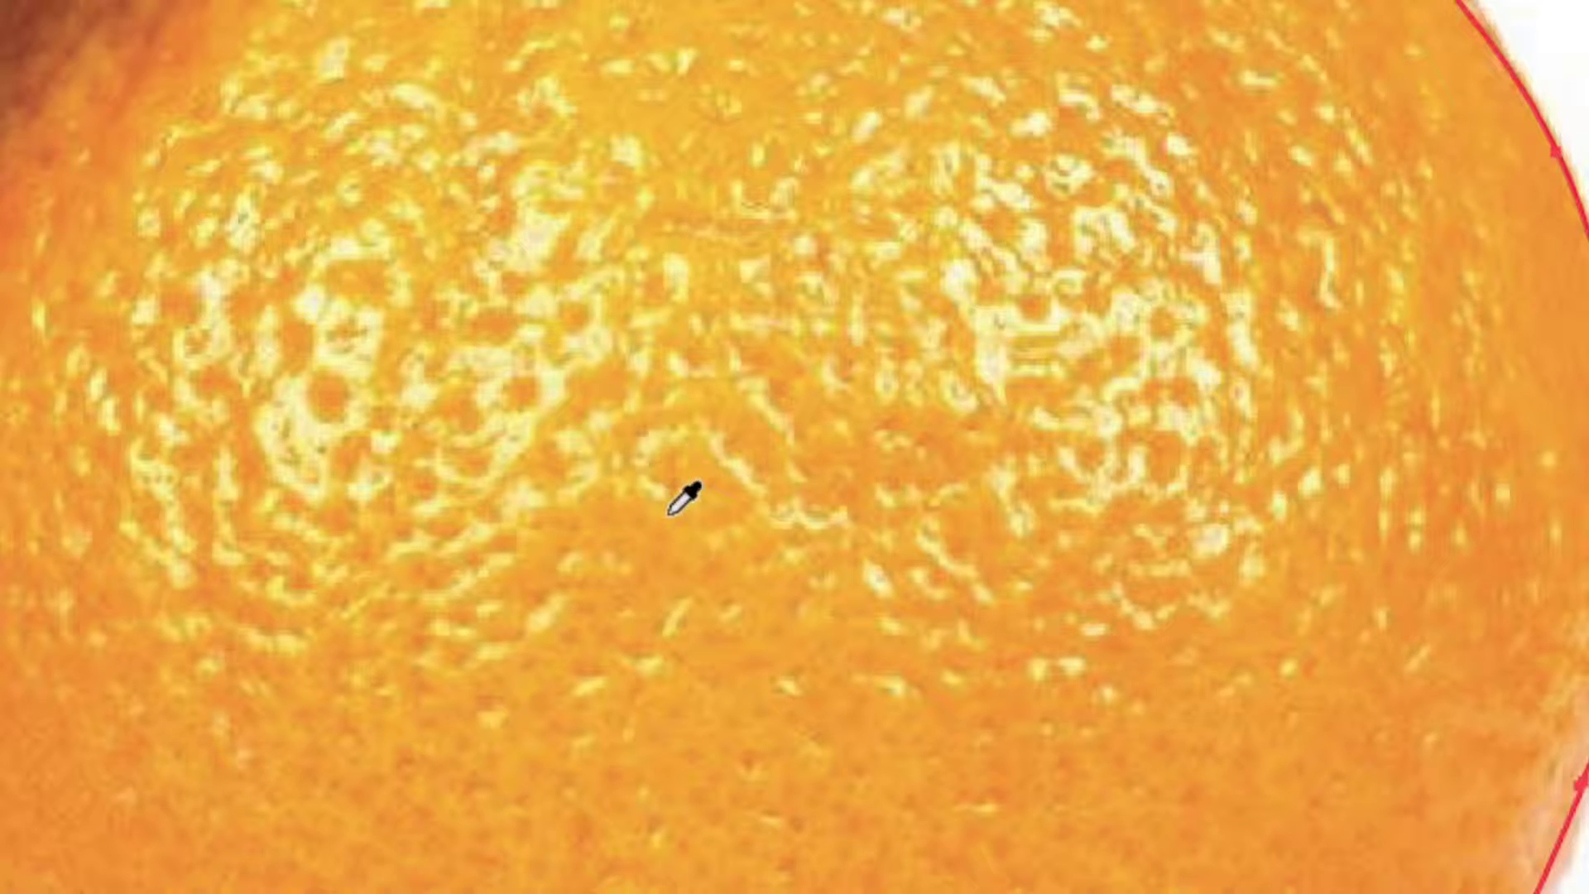
click(664, 548)
key(k)
key(i)
click(664, 548)
key(k)
click(660, 549)
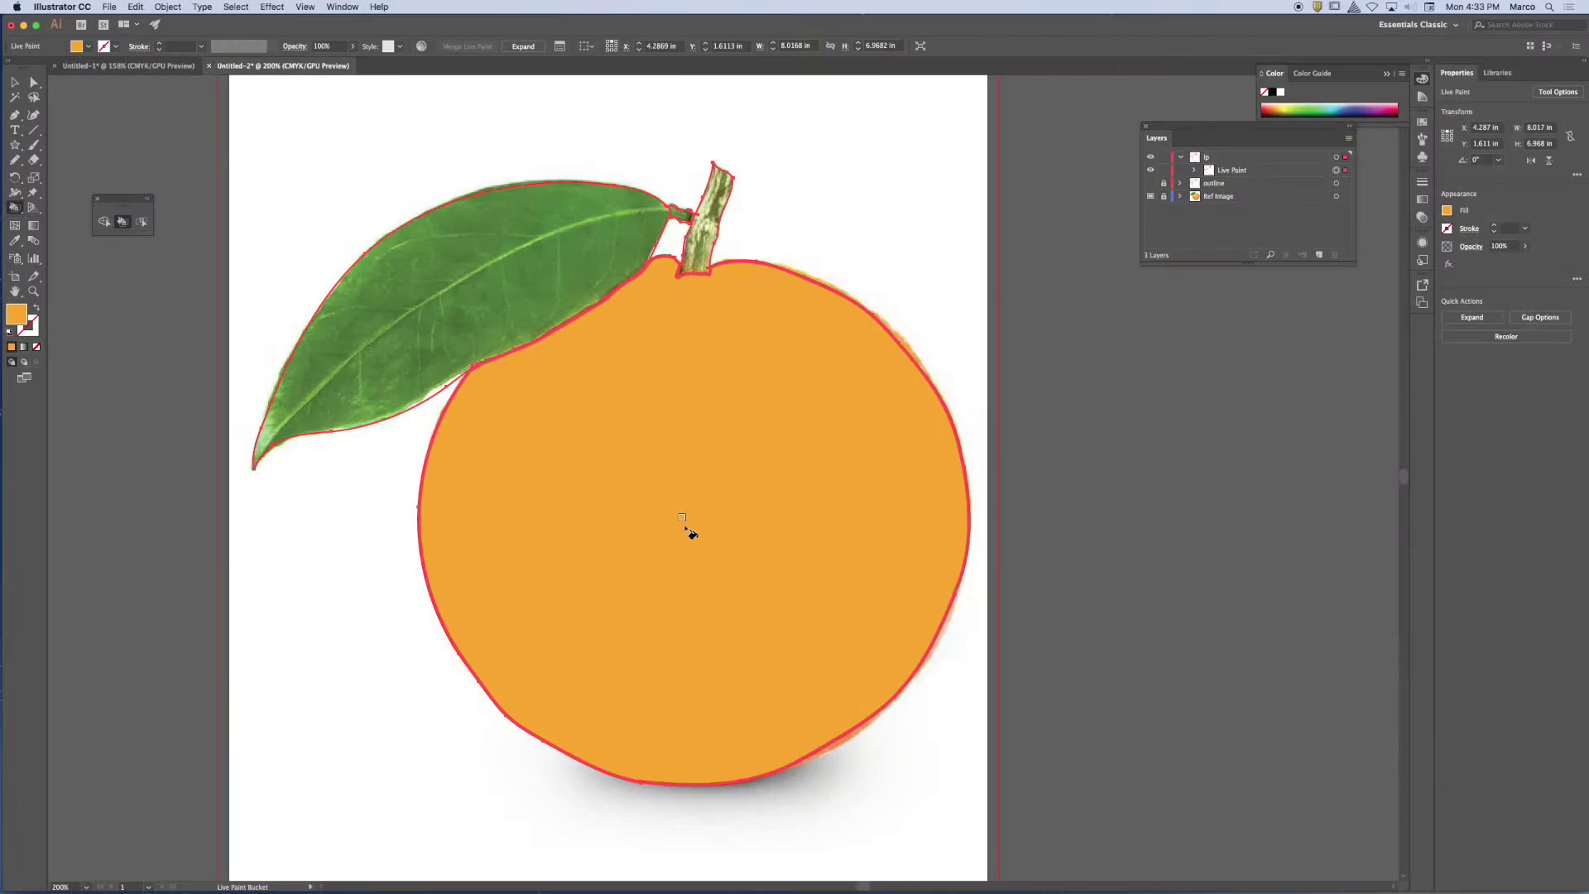
Fill the leaf and the main stem with greens sampled from the matching parts of the reference image
alt+click(463, 248)
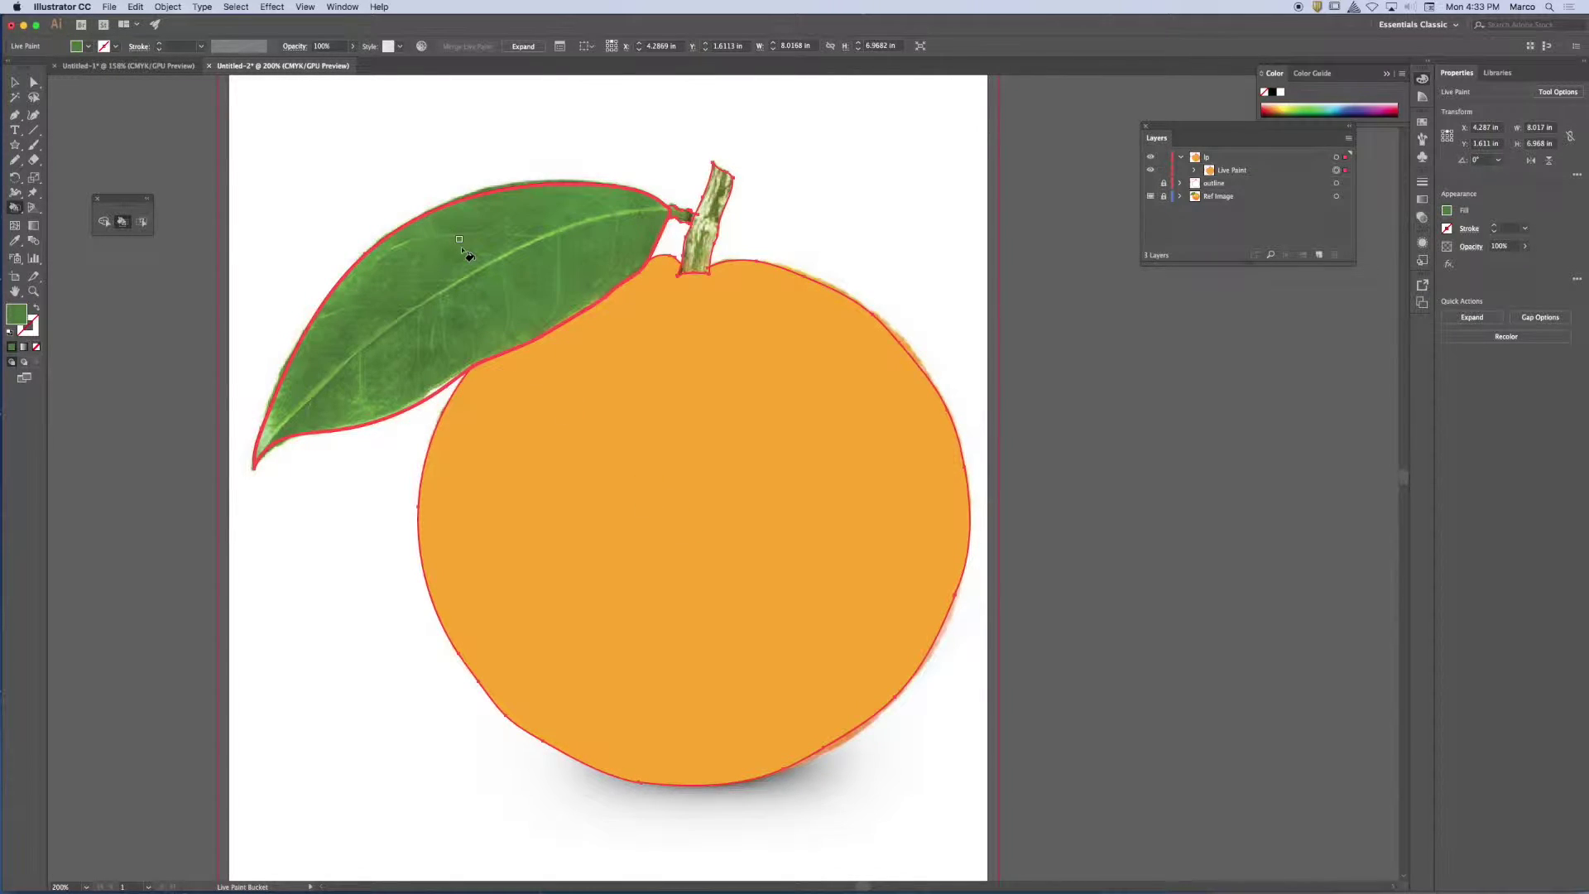
click(465, 253)
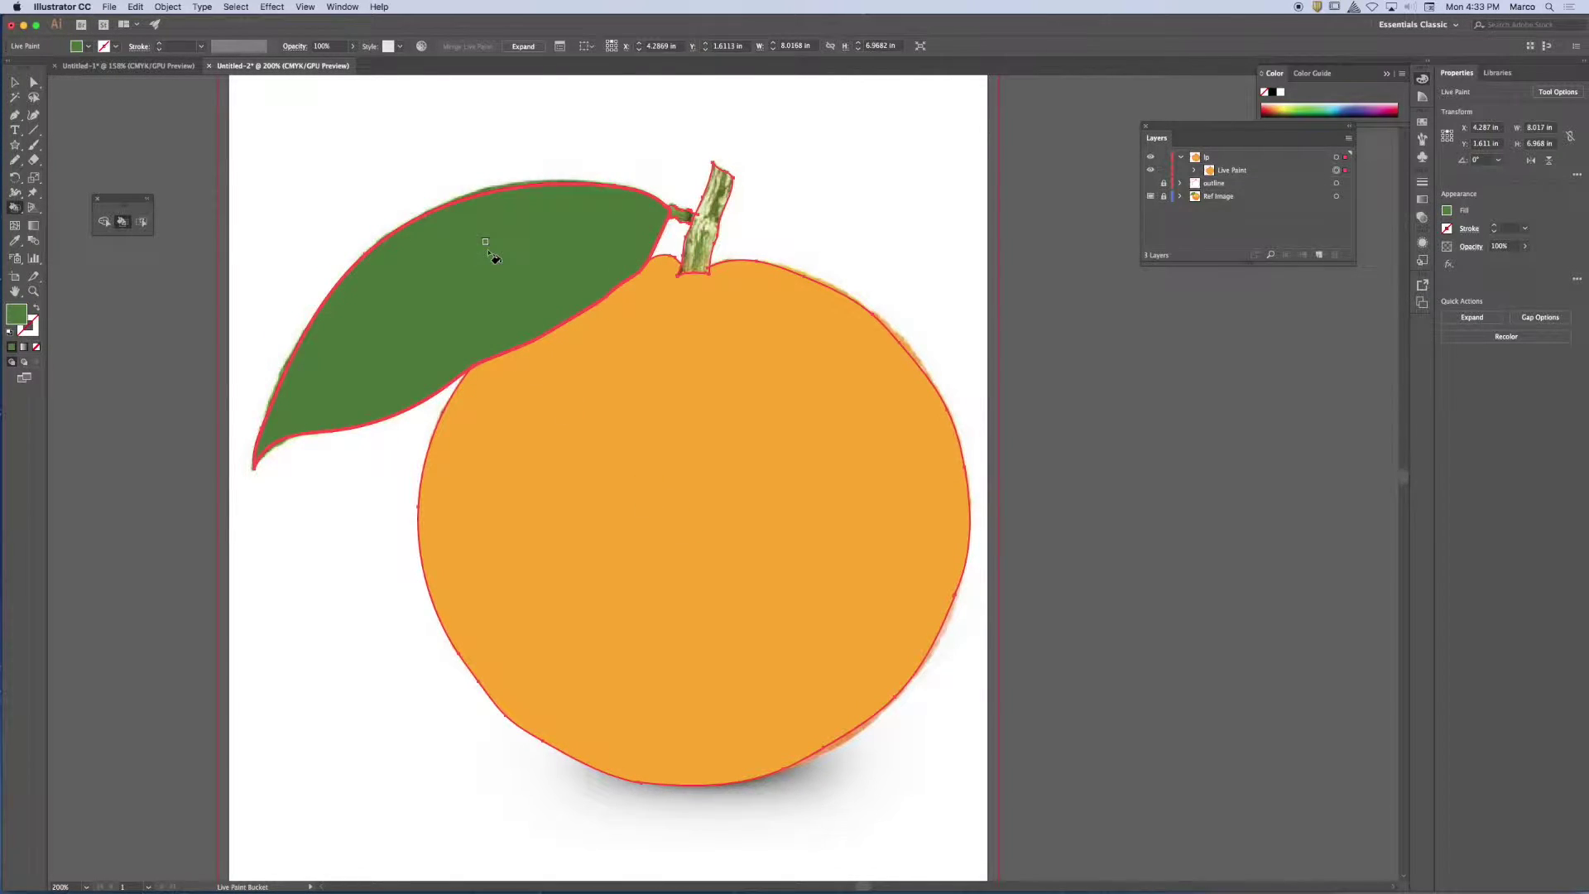
alt+click(706, 239)
click(706, 248)
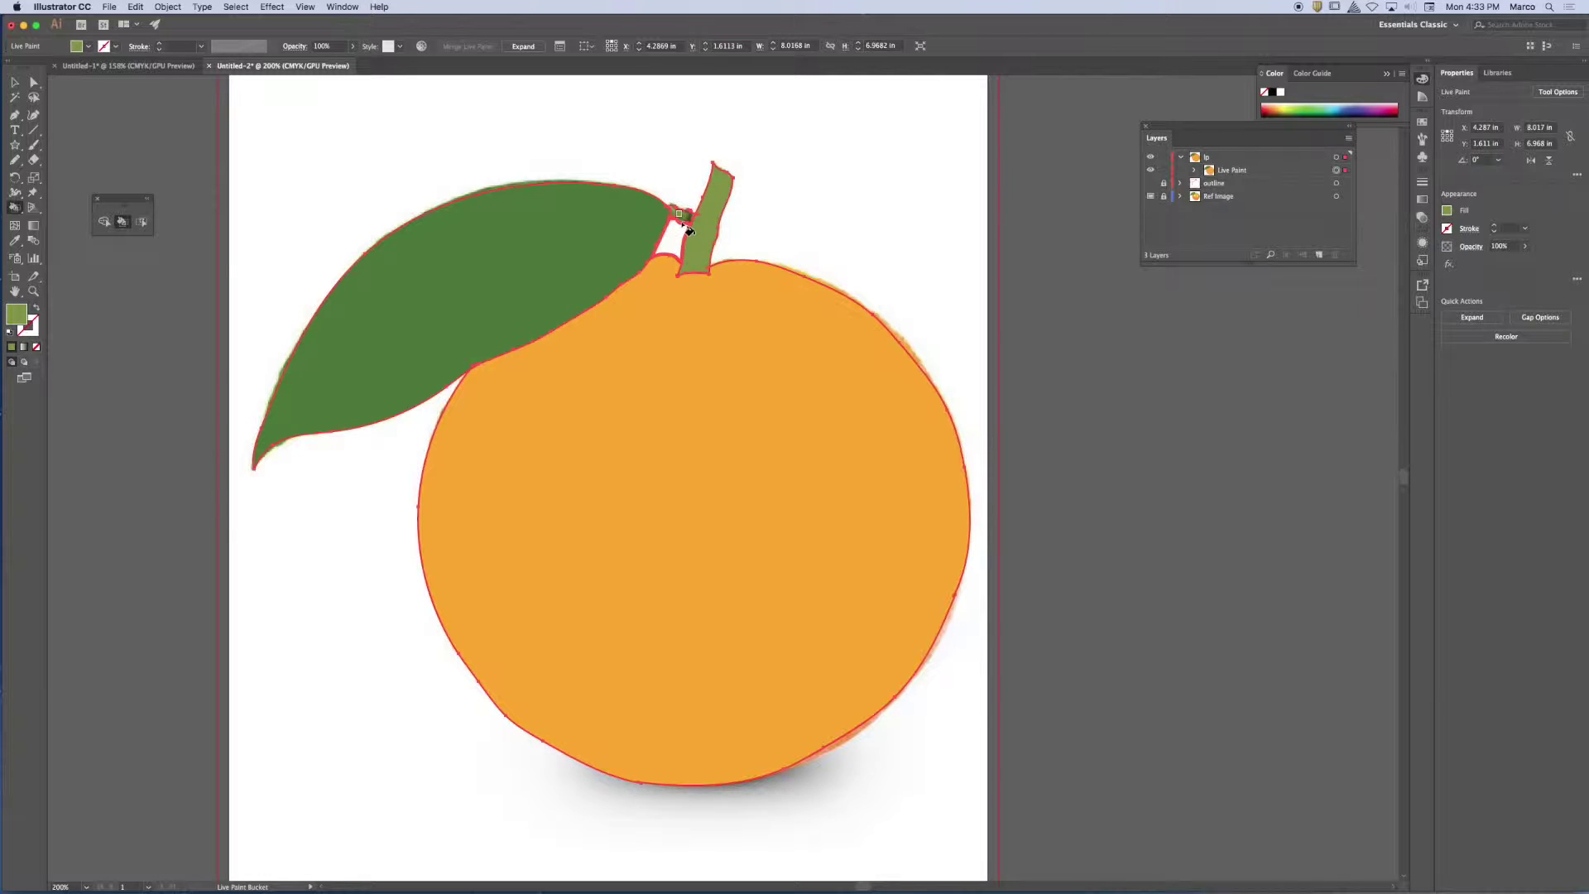
Fill the small twig connecting the leaf to the main stem with green using the Live Paint Bucket
scroll(720, 206, up, 8)
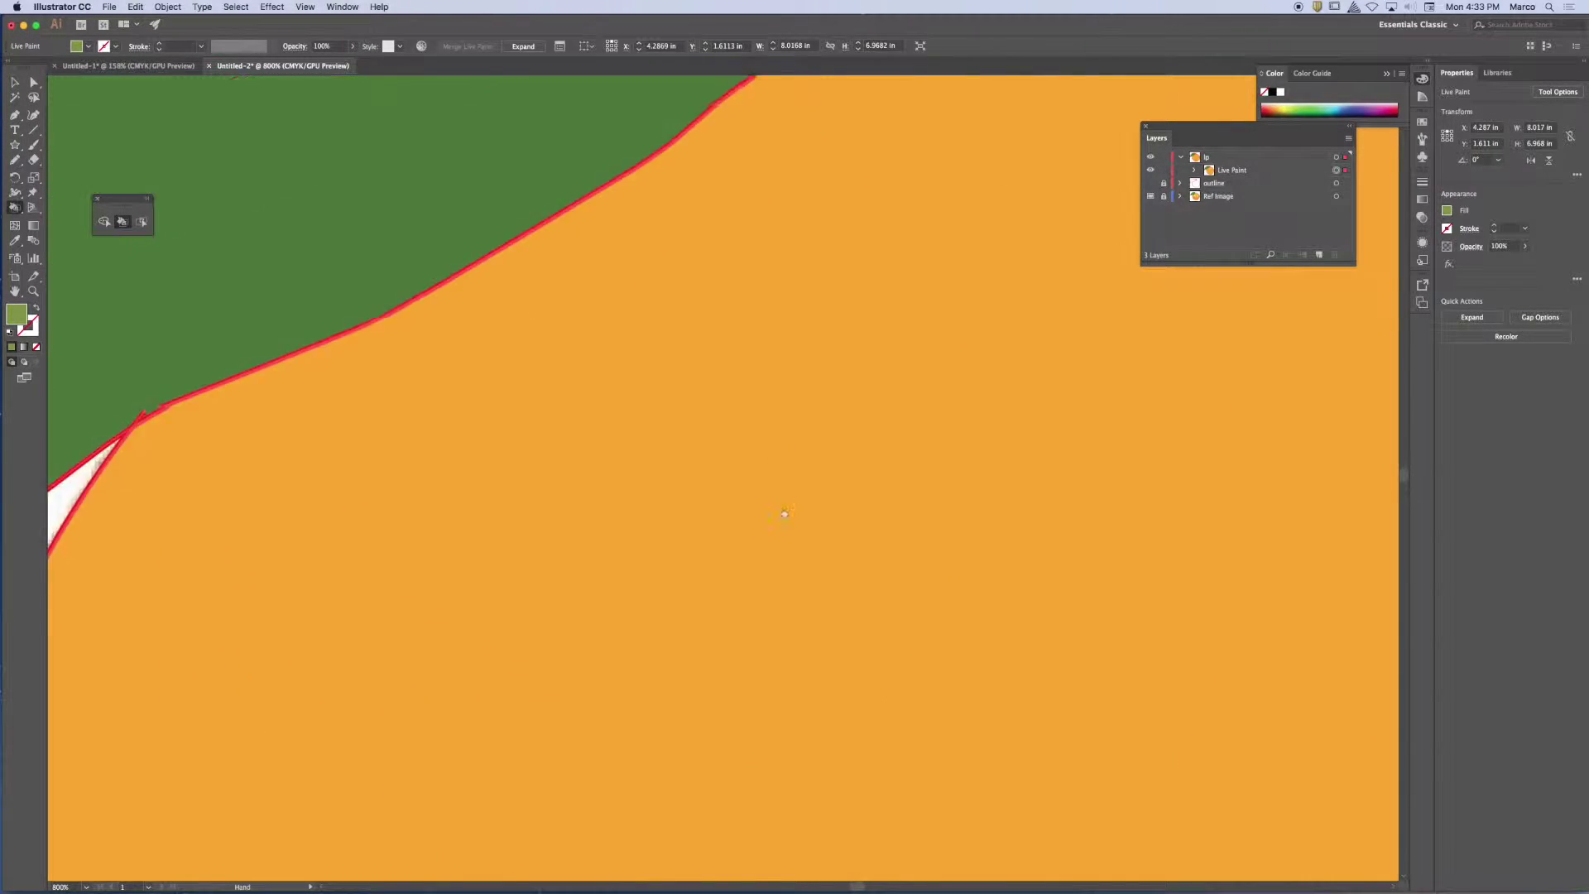
scroll(783, 504, up, 5)
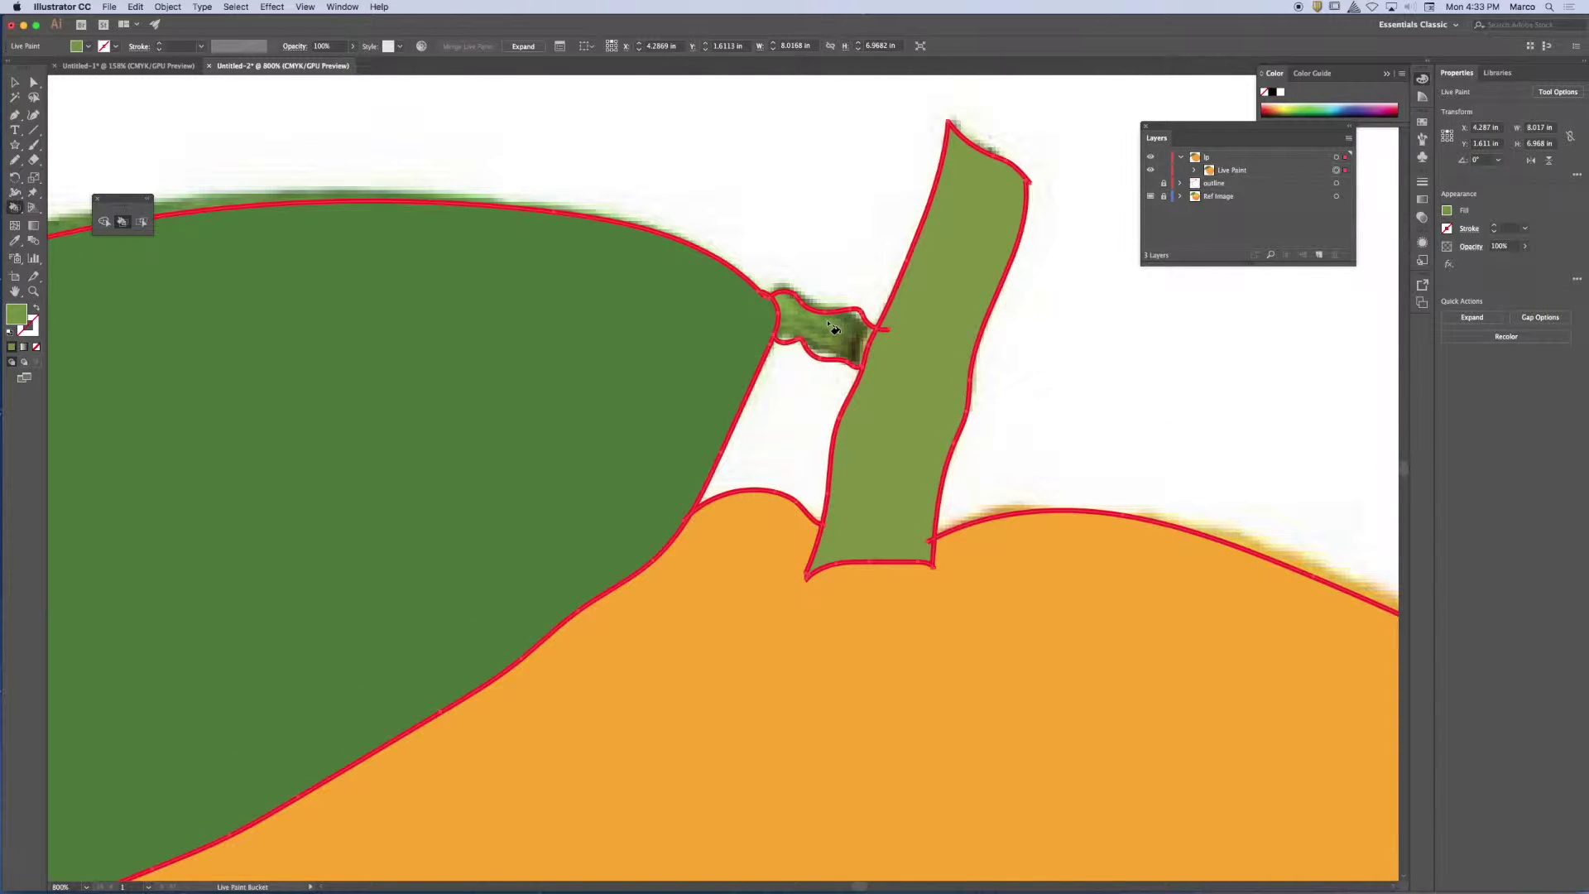
click(831, 333)
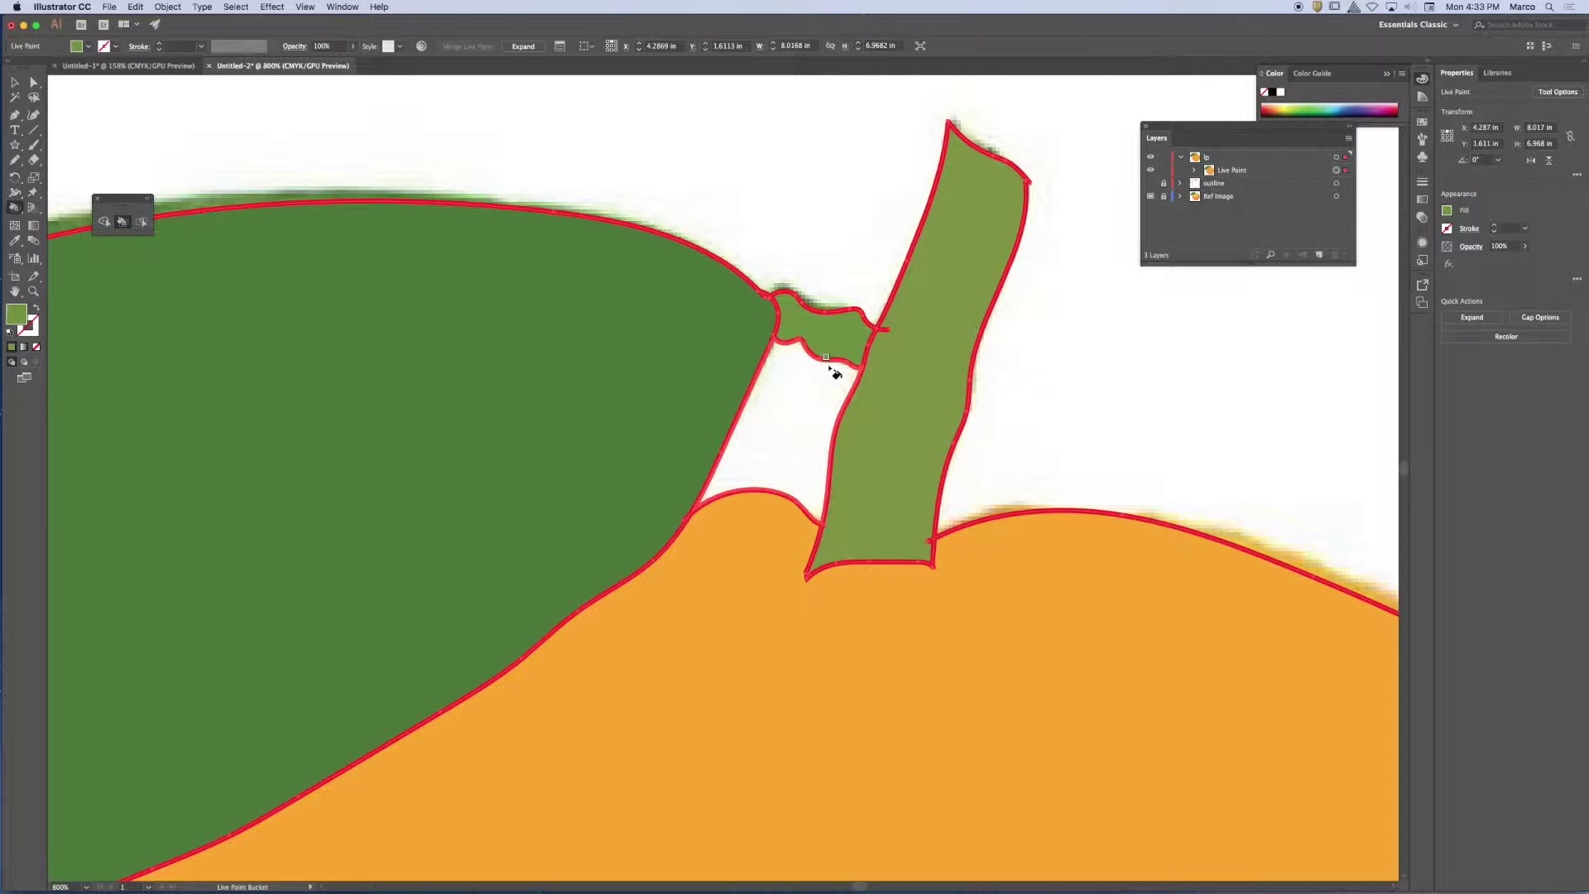
key(super+0)
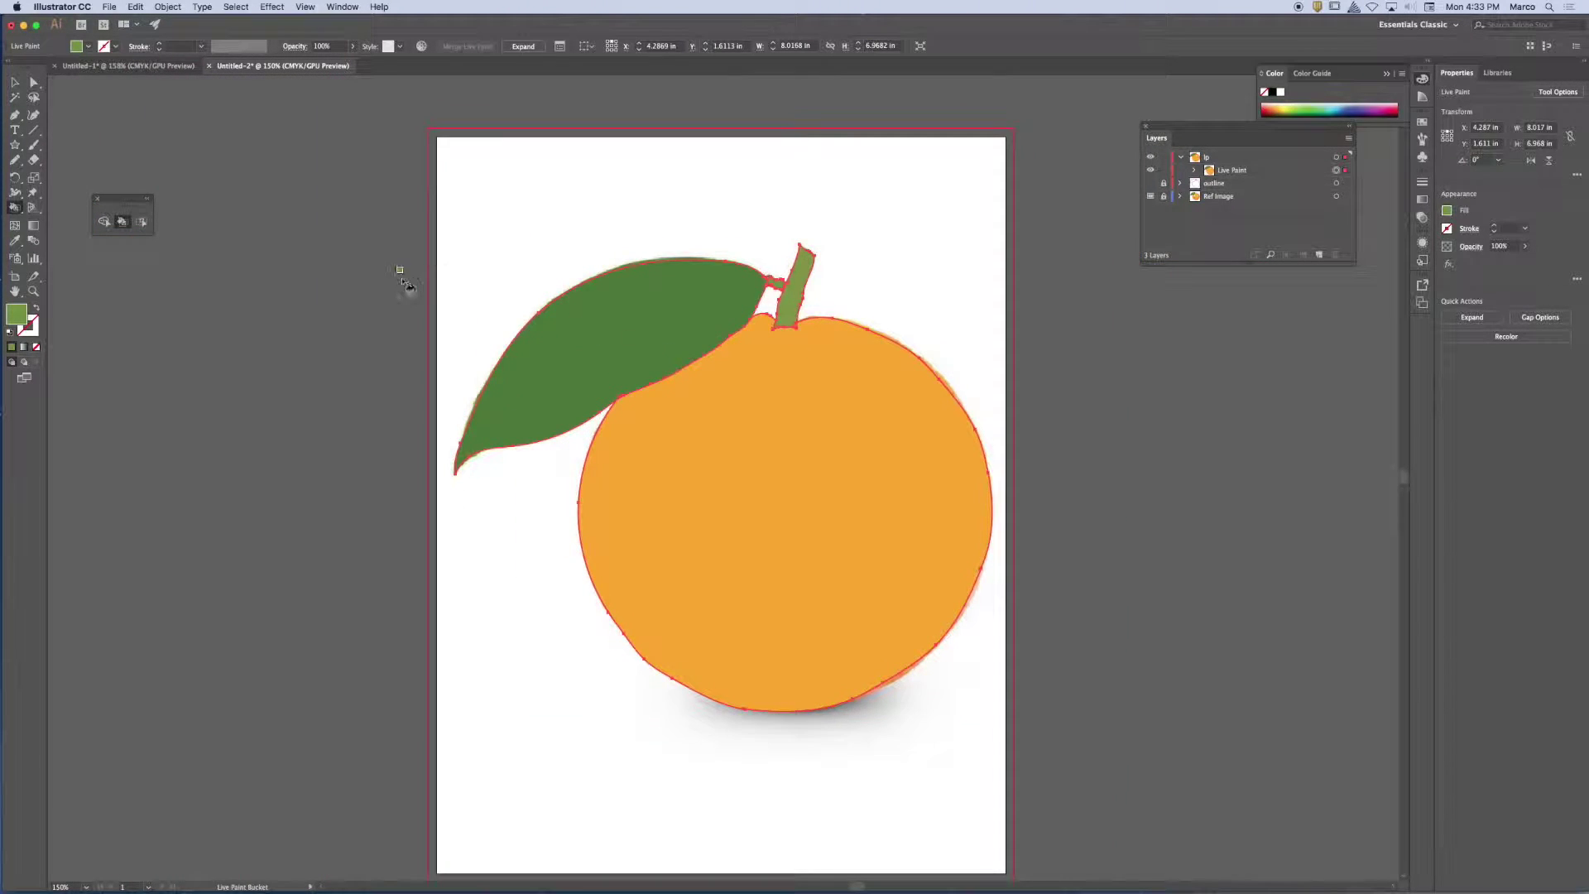
Set the Live Paint group's stroke to None to remove its red outlines, and deselect the artwork
key(v)
click(616, 279)
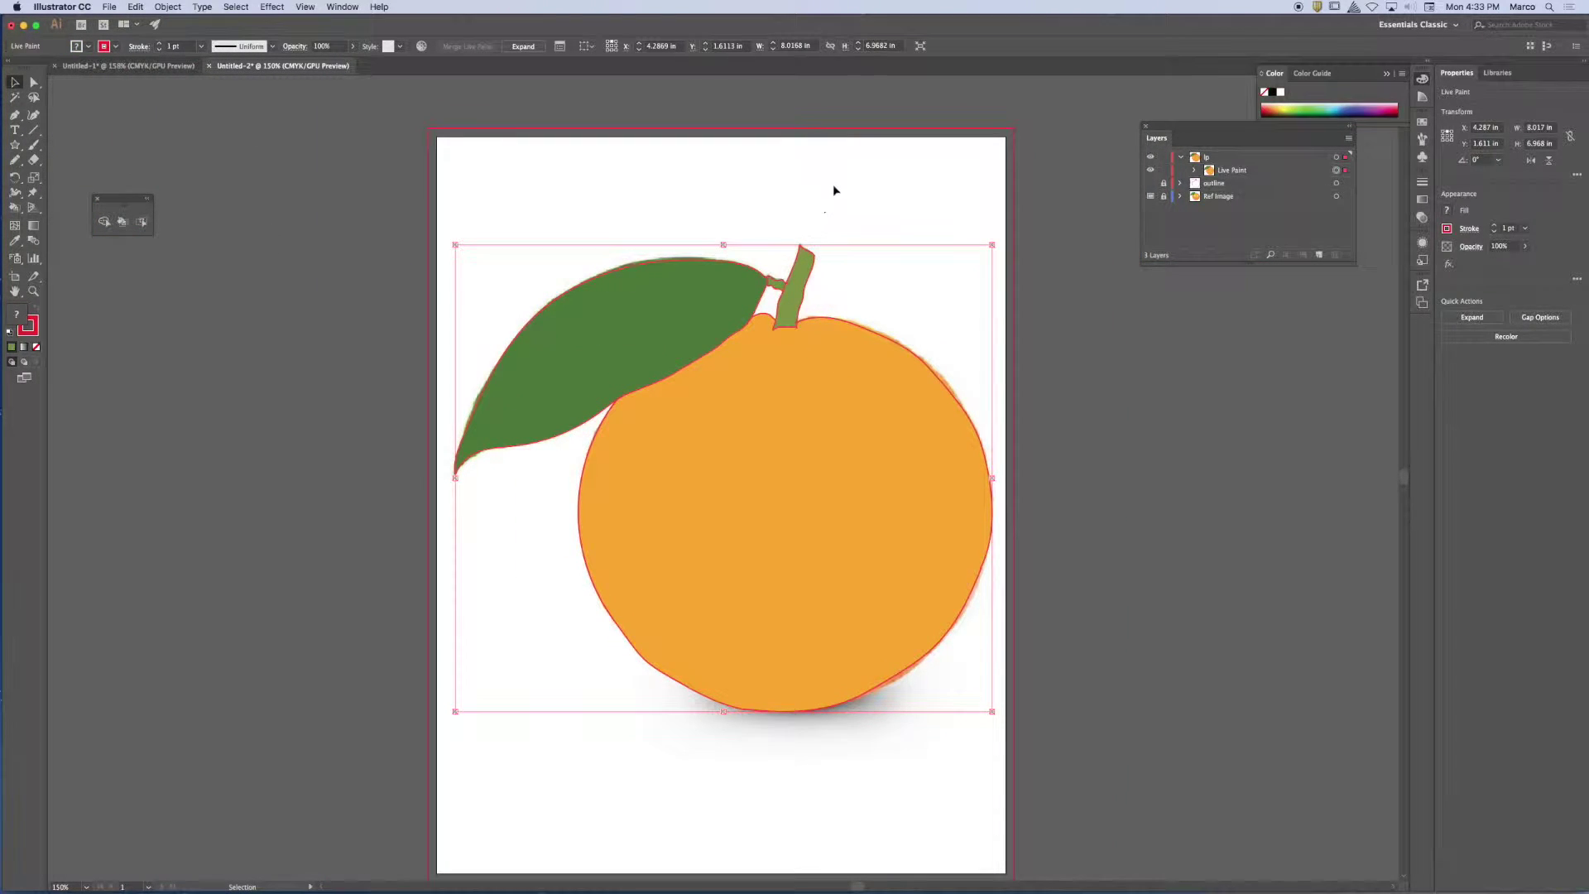
drag(1033, 391, 960, 394)
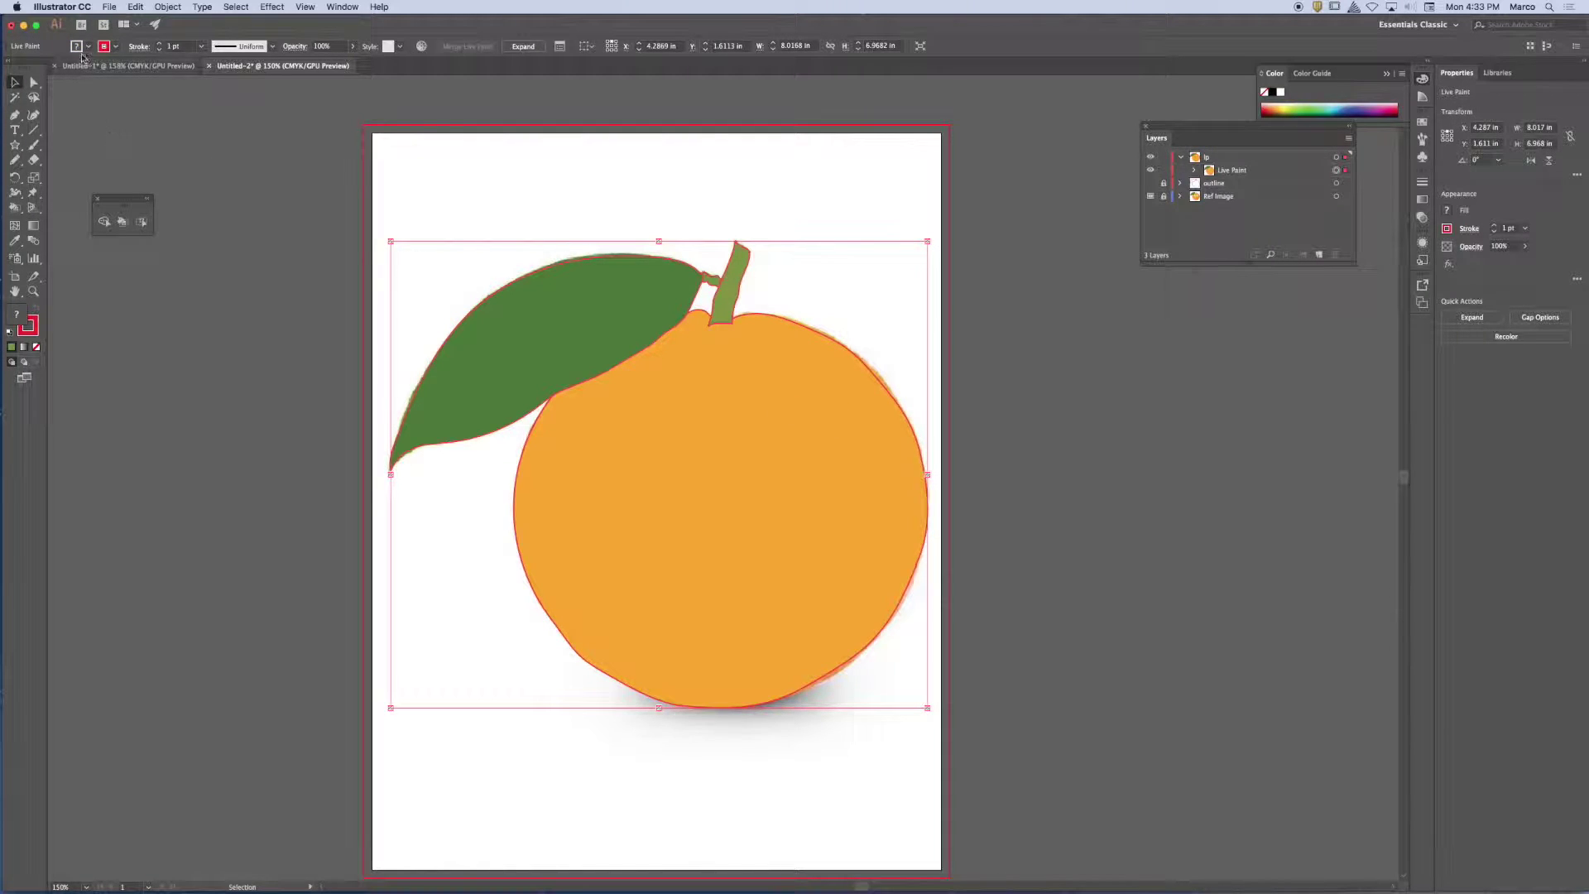
click(115, 47)
click(8, 67)
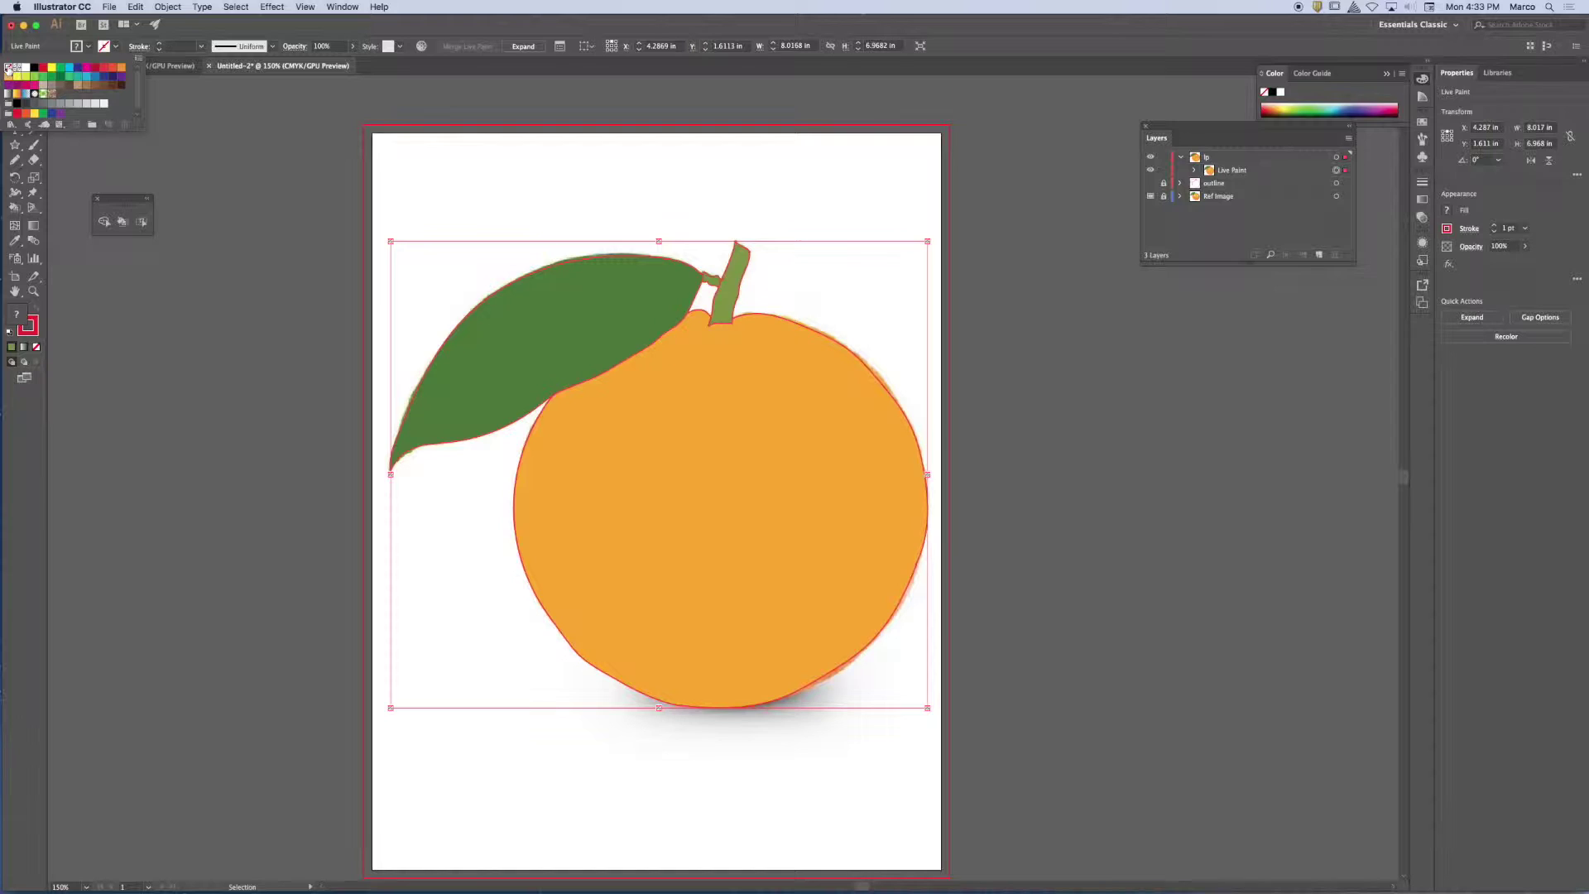
click(568, 160)
click(569, 160)
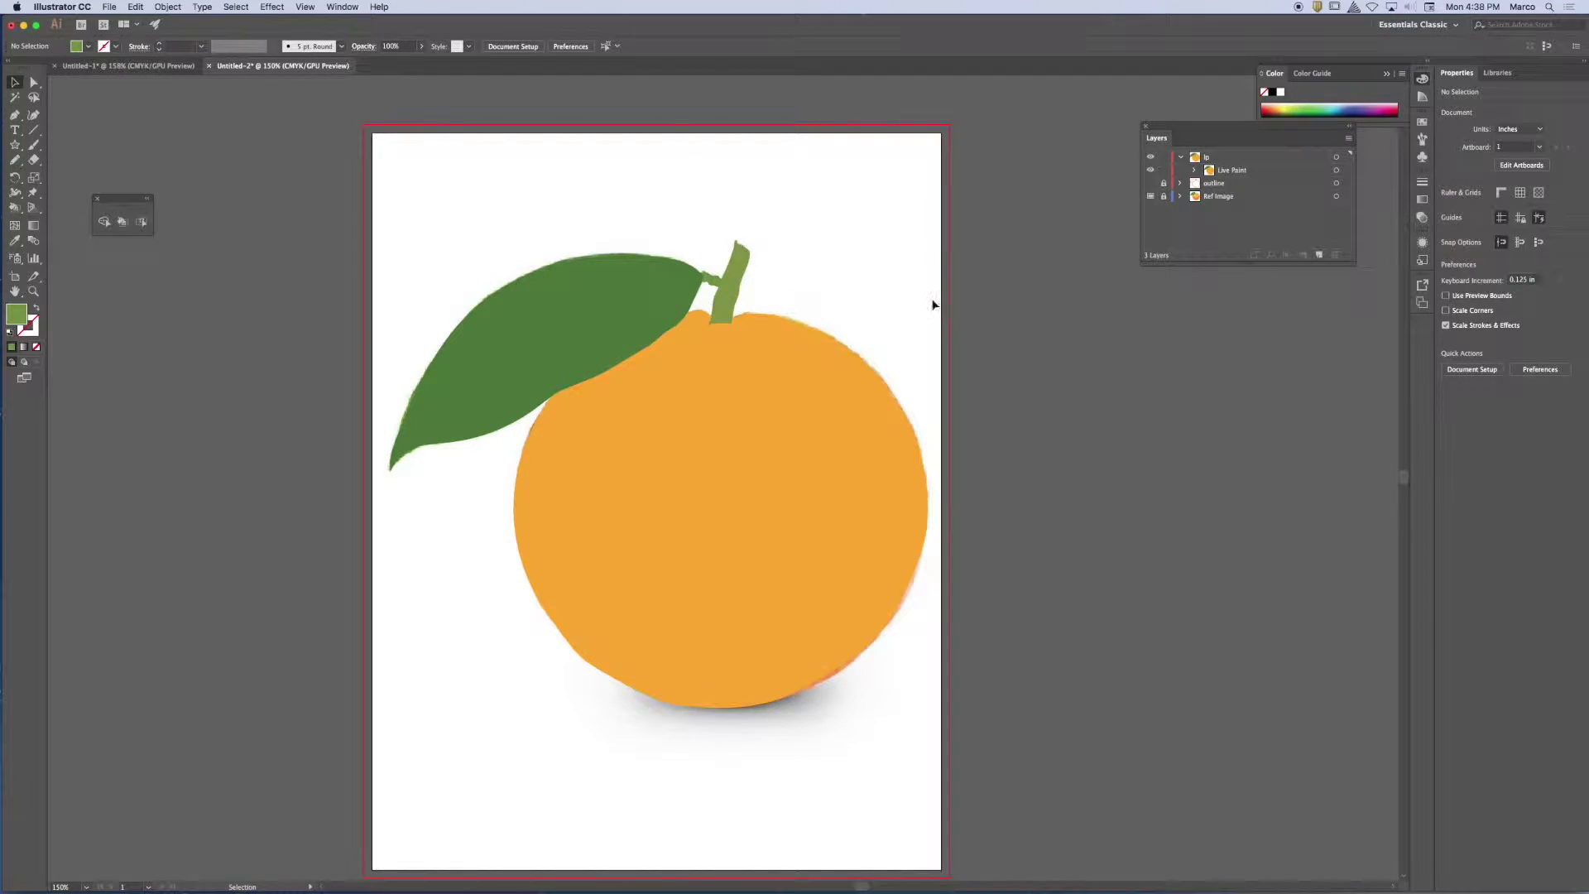
Select the Live Paint artwork and expand the lp layer and its Live Paint group in an enlarged layer list to examine its paths
drag(1236, 133, 1151, 153)
click(1097, 177)
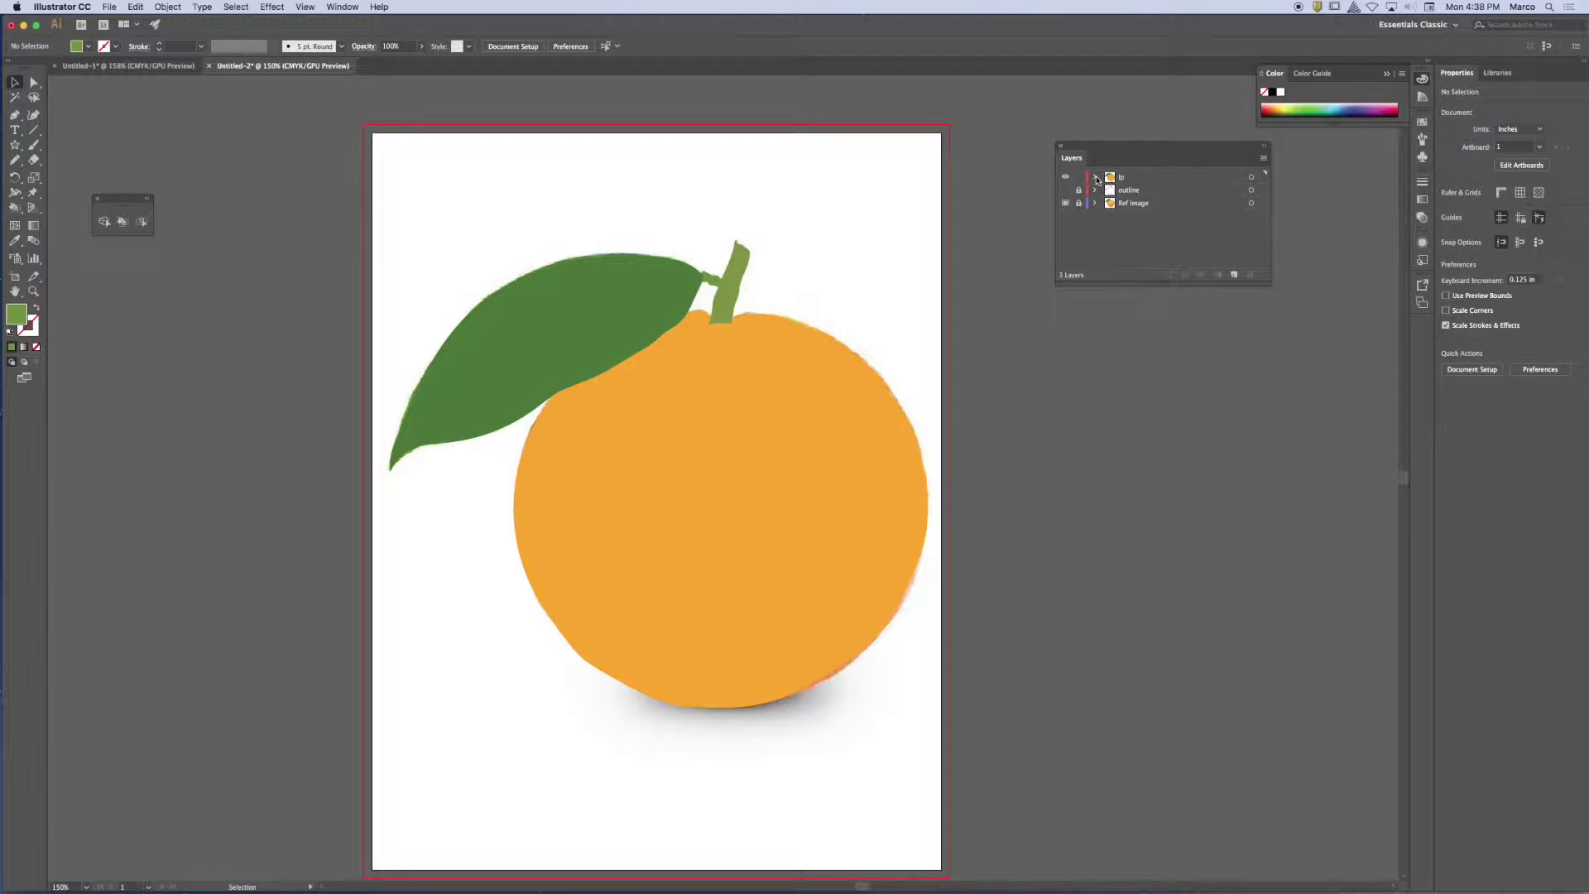
click(612, 298)
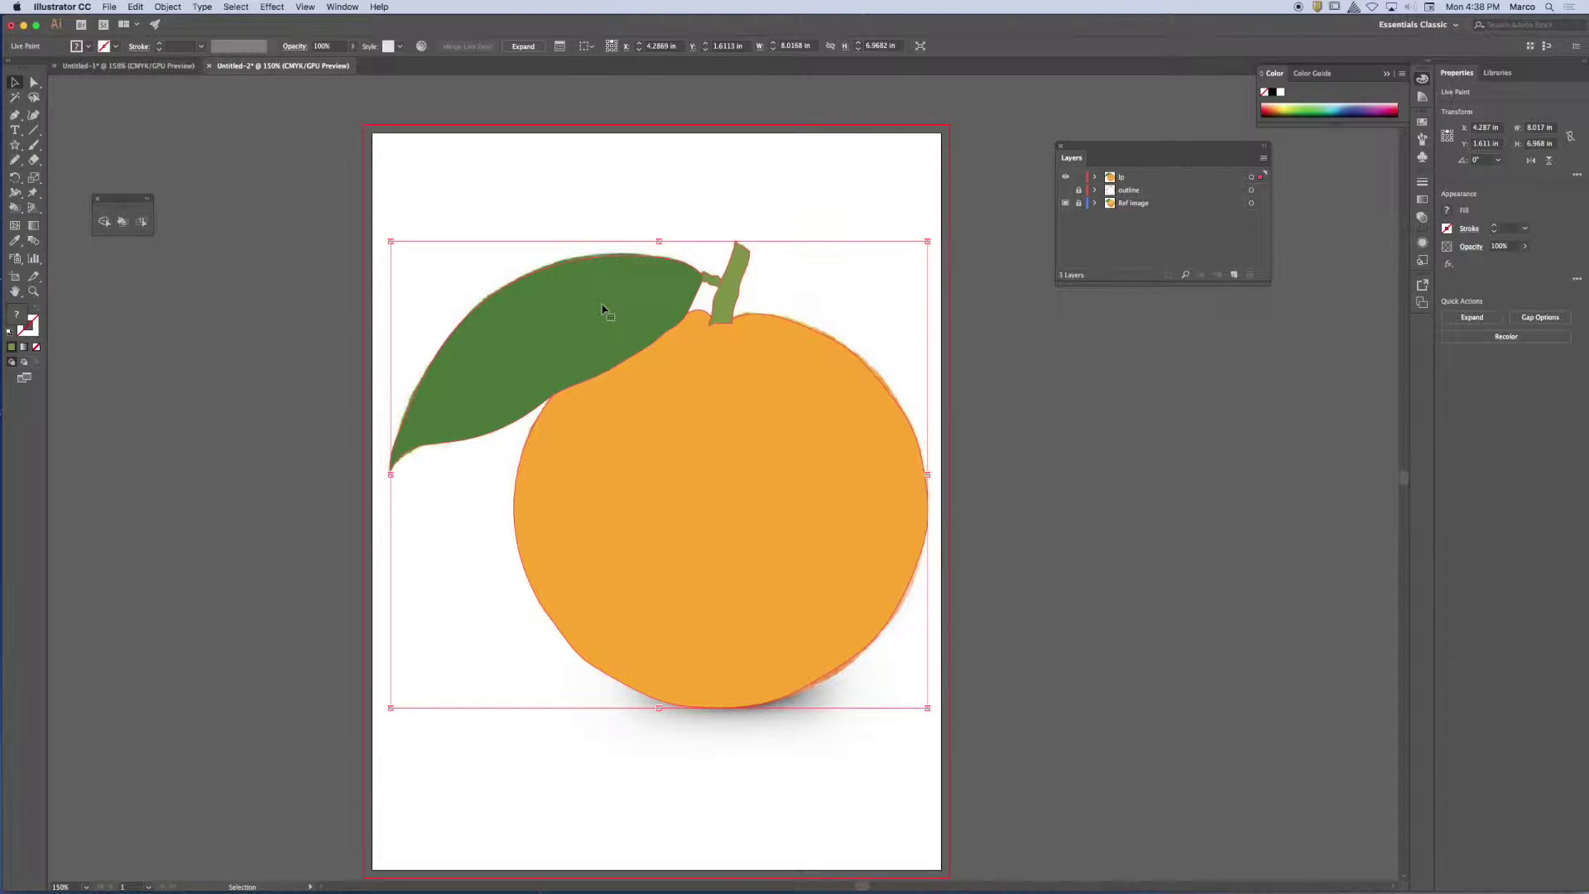
click(1094, 177)
click(1110, 191)
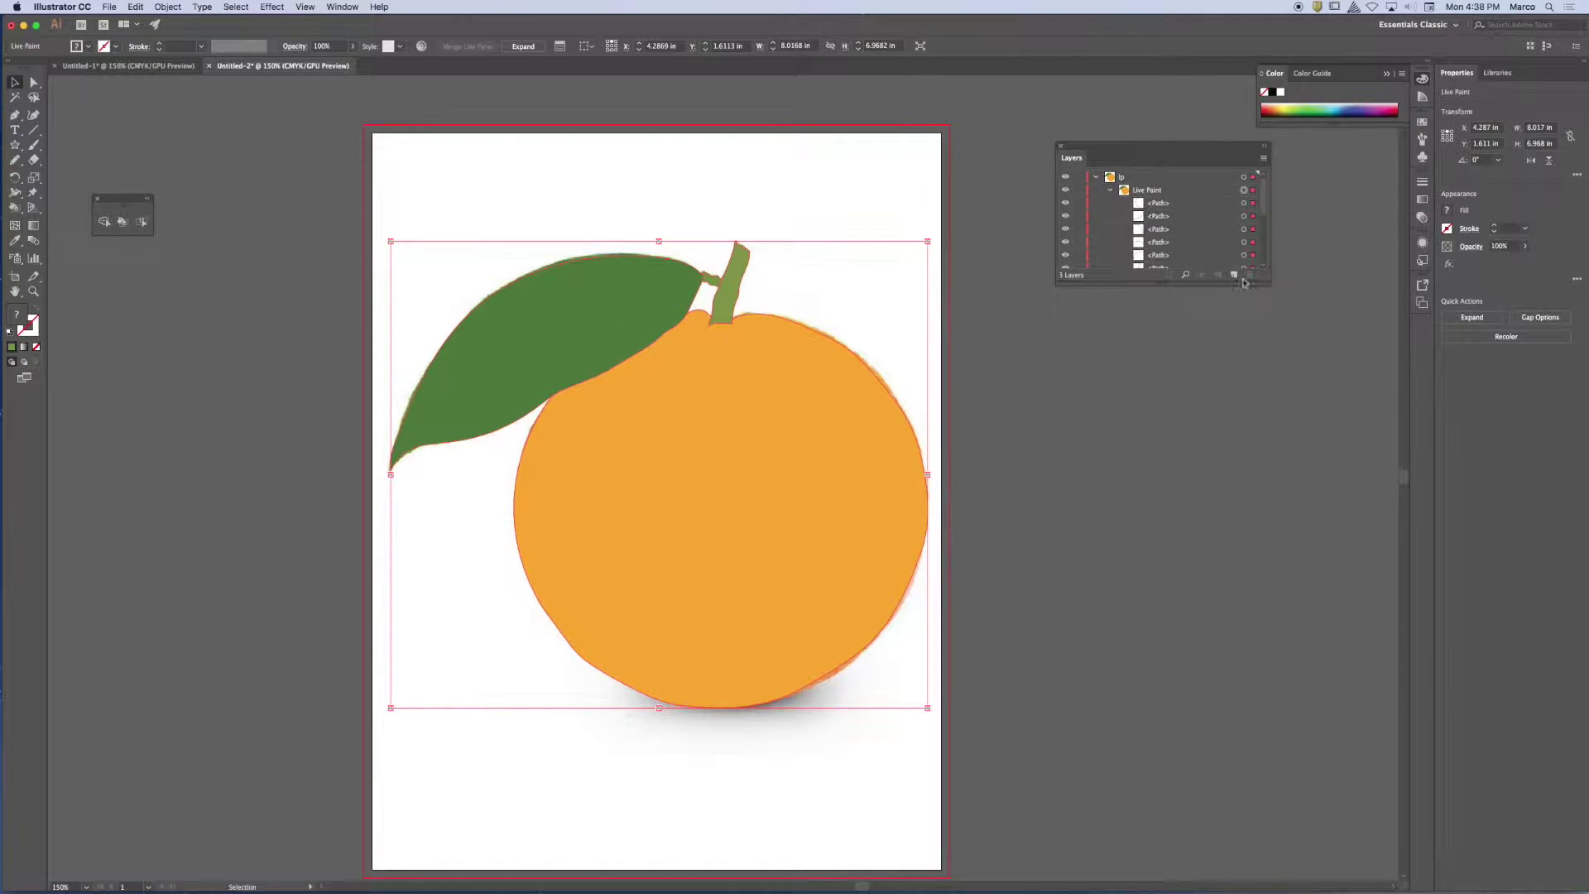
drag(1267, 283, 1287, 595)
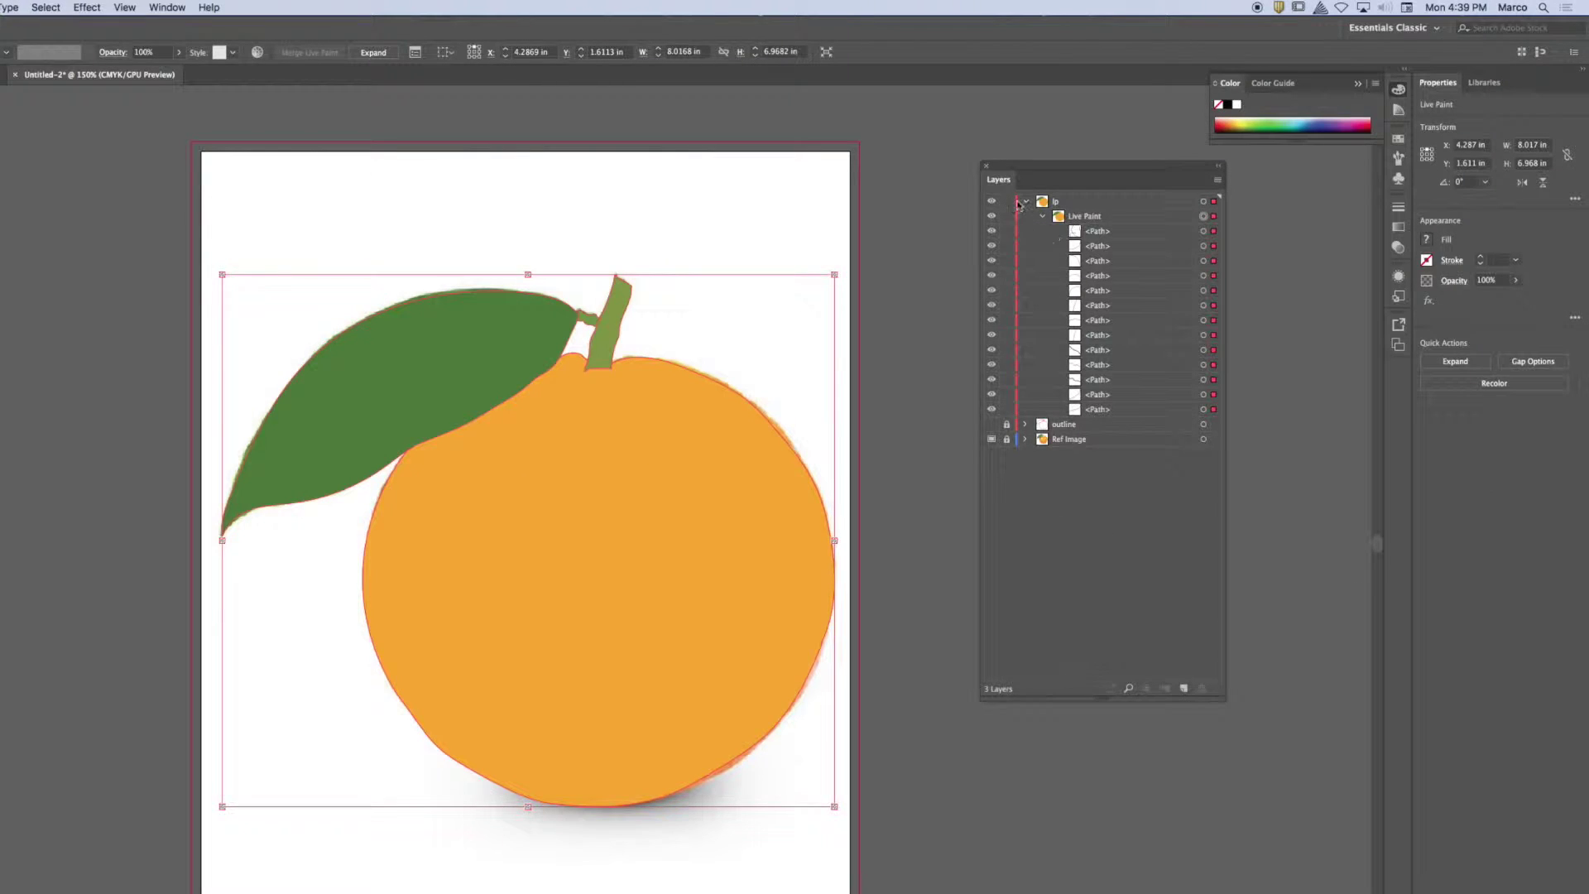
Deselect the artwork, then collapse and lock the lp layer
click(964, 37)
click(1006, 201)
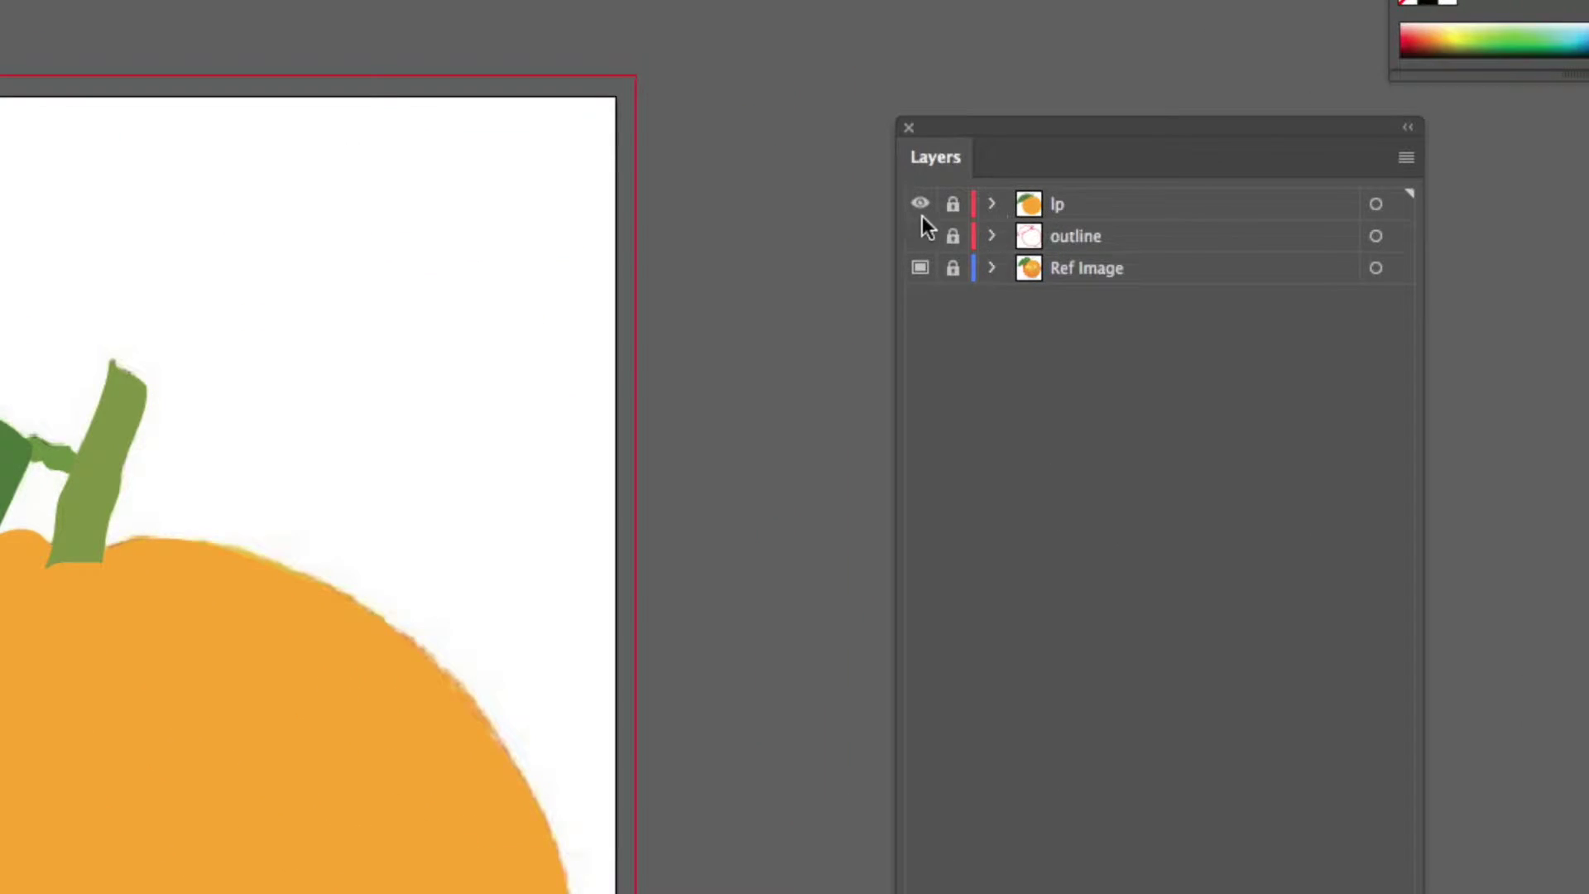
Hide the lp layer and duplicate it
click(920, 204)
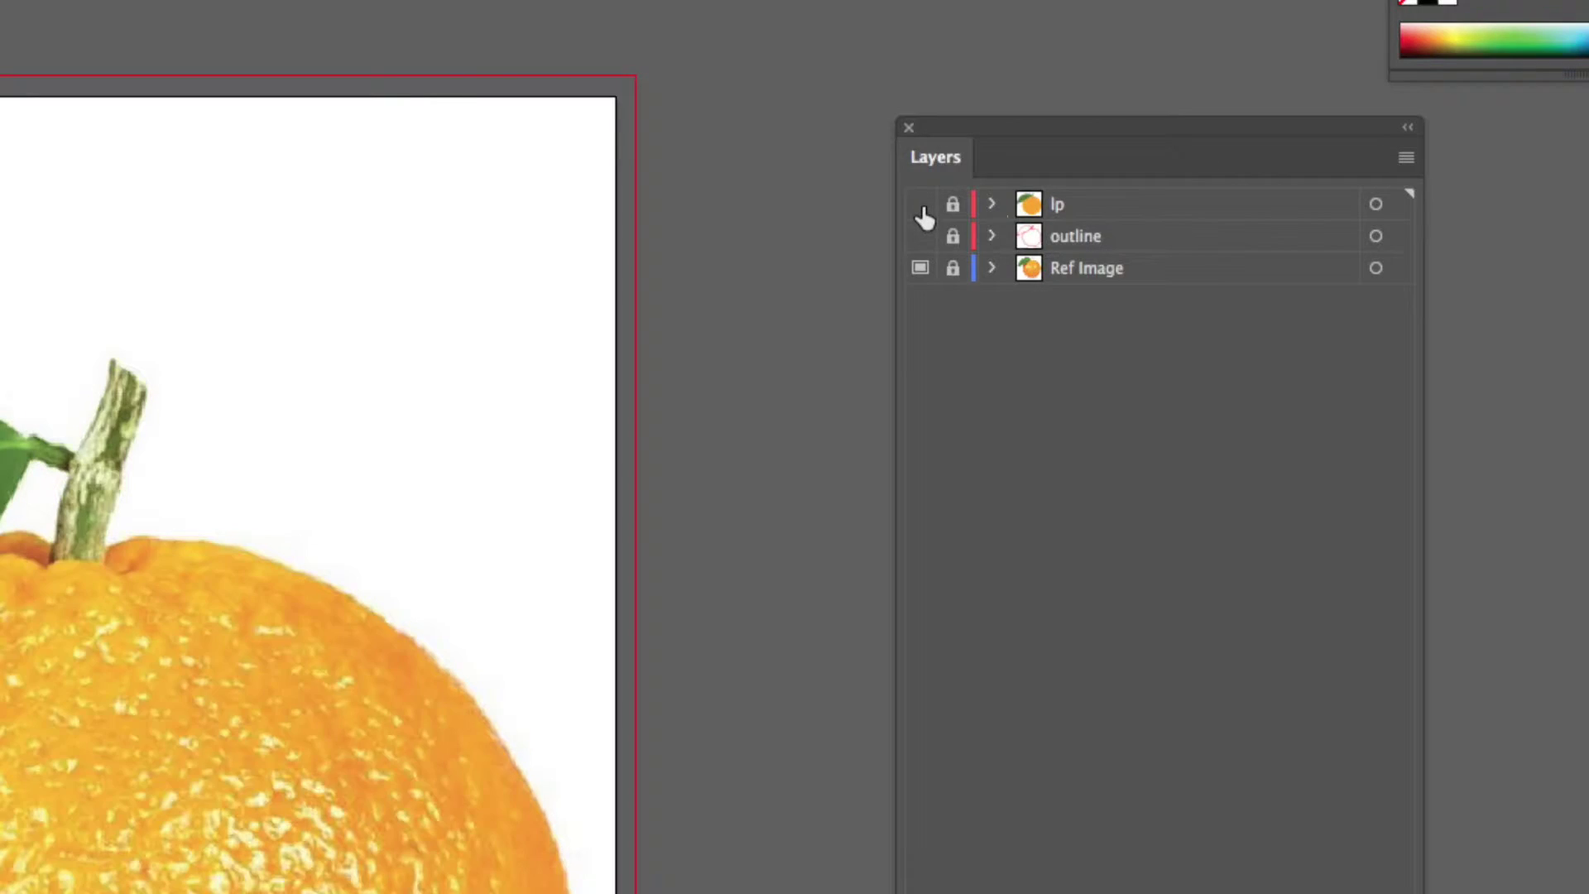
click(1114, 211)
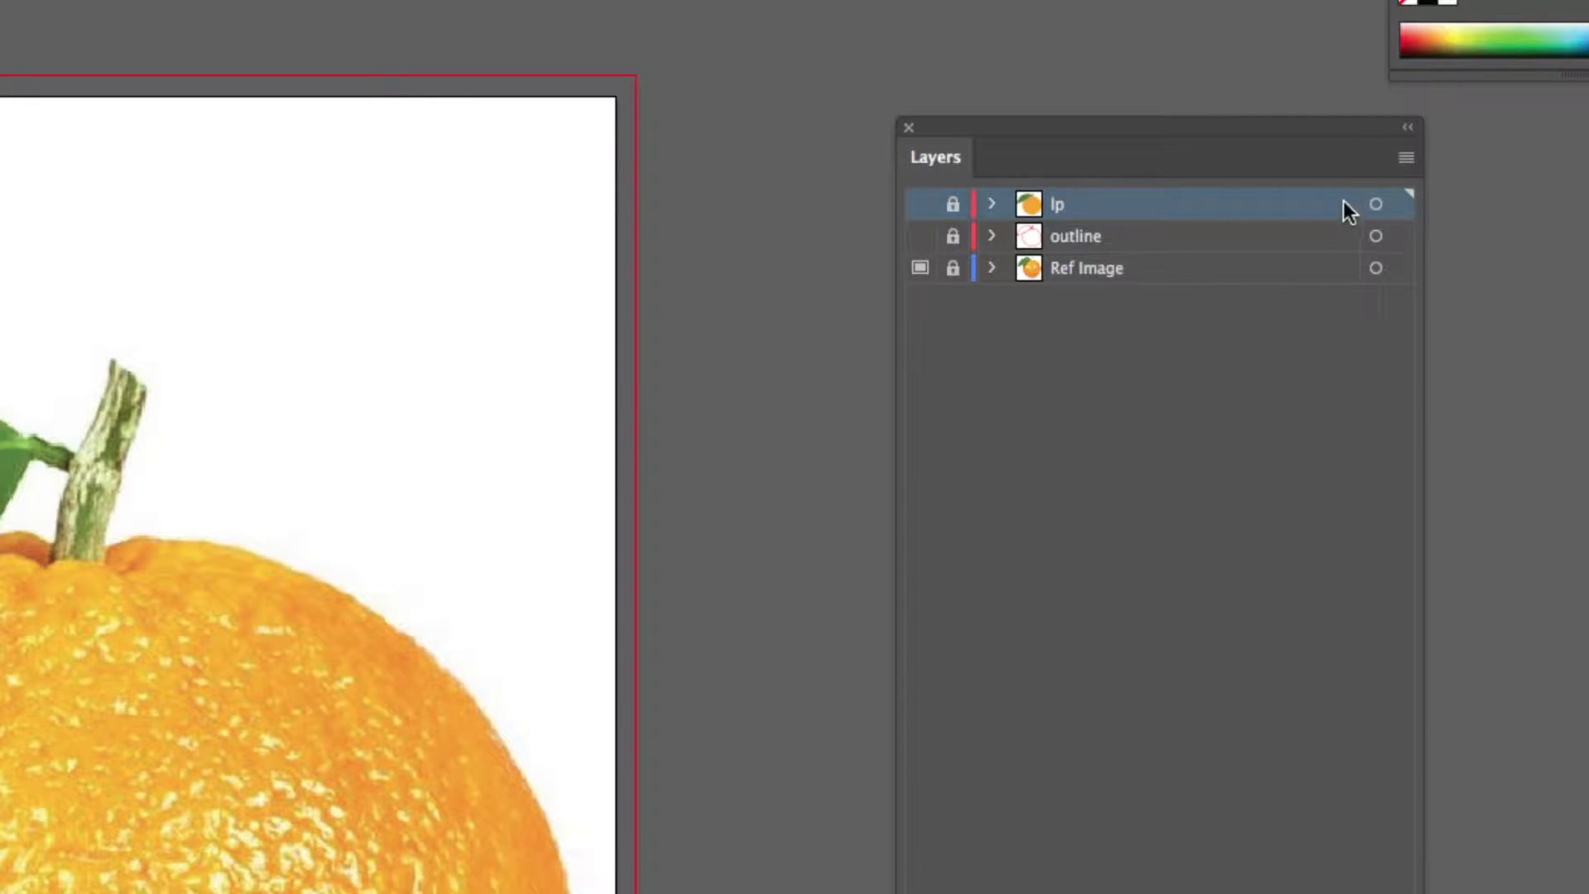
click(1406, 157)
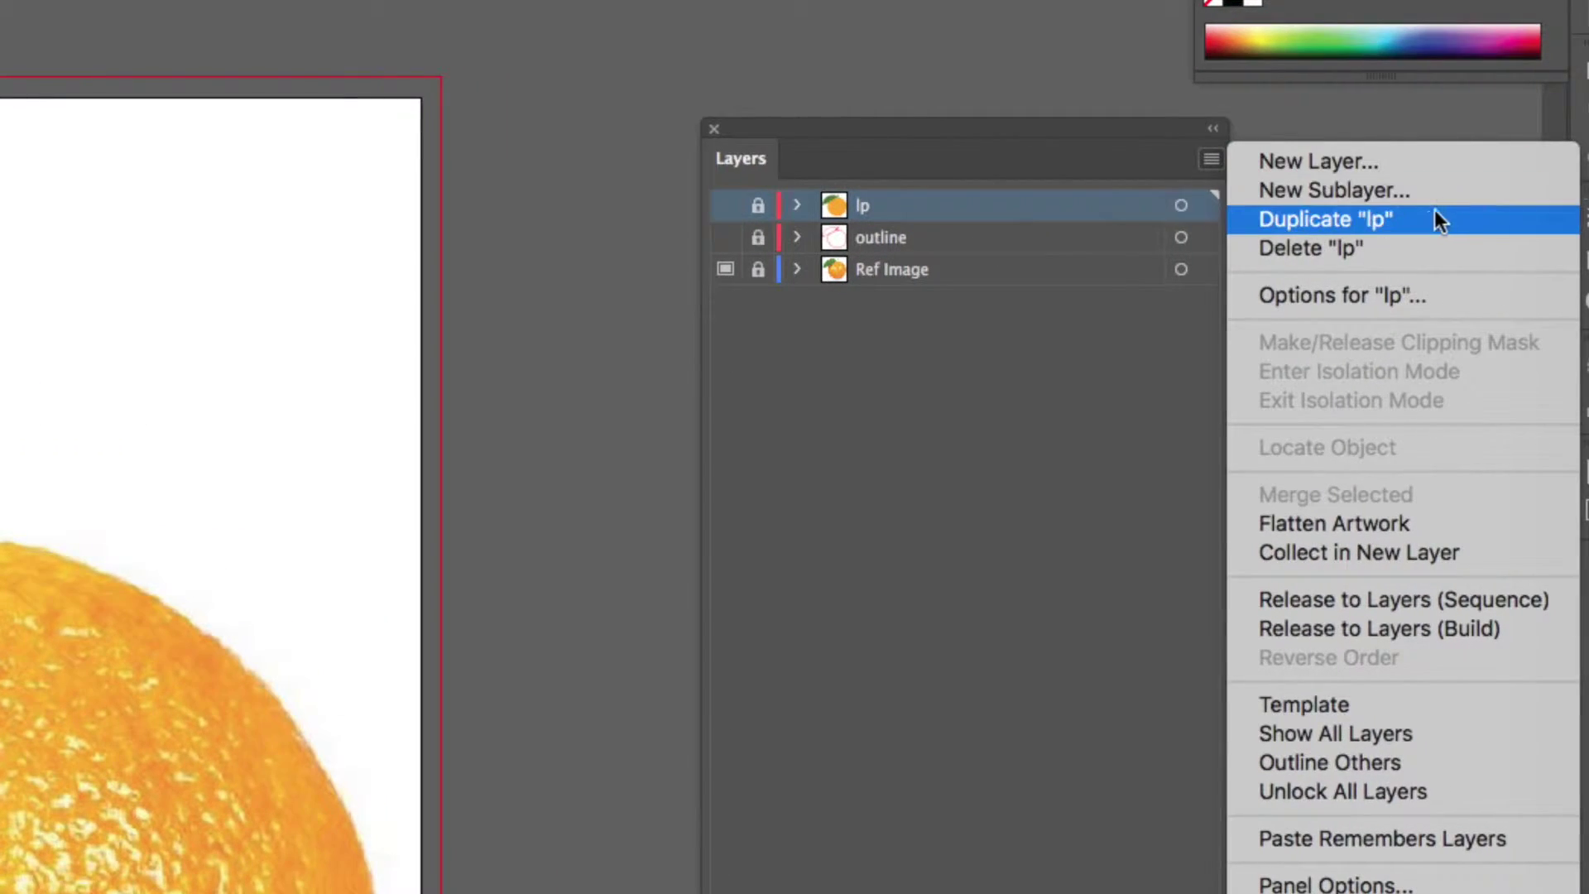
click(1418, 218)
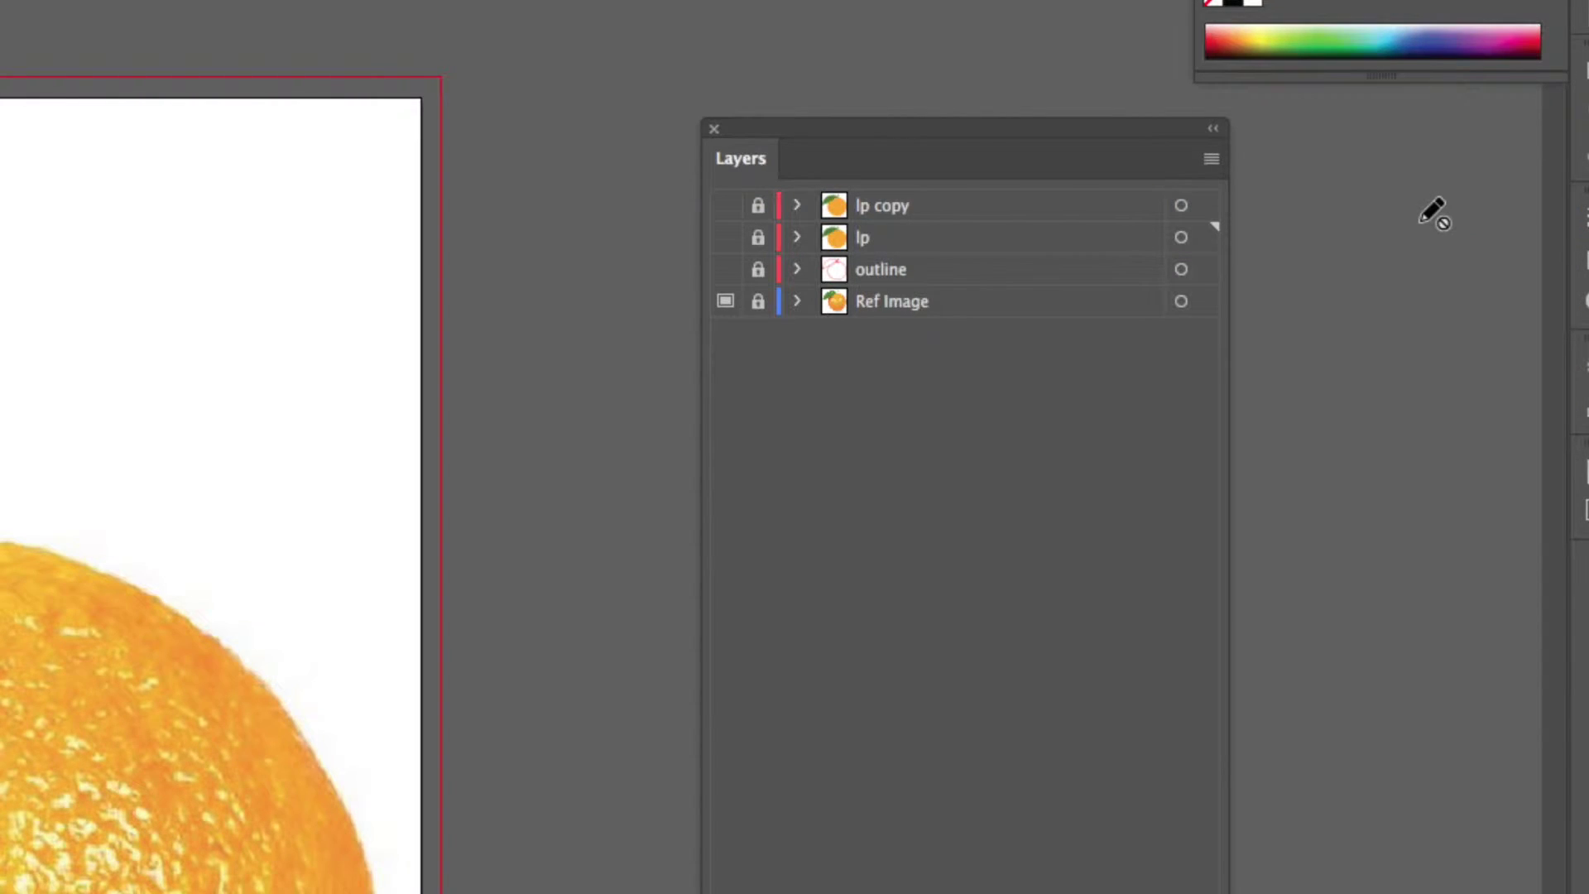
Rename the duplicated lp layer as mesh, and make it visible and unlocked
double_click(877, 206)
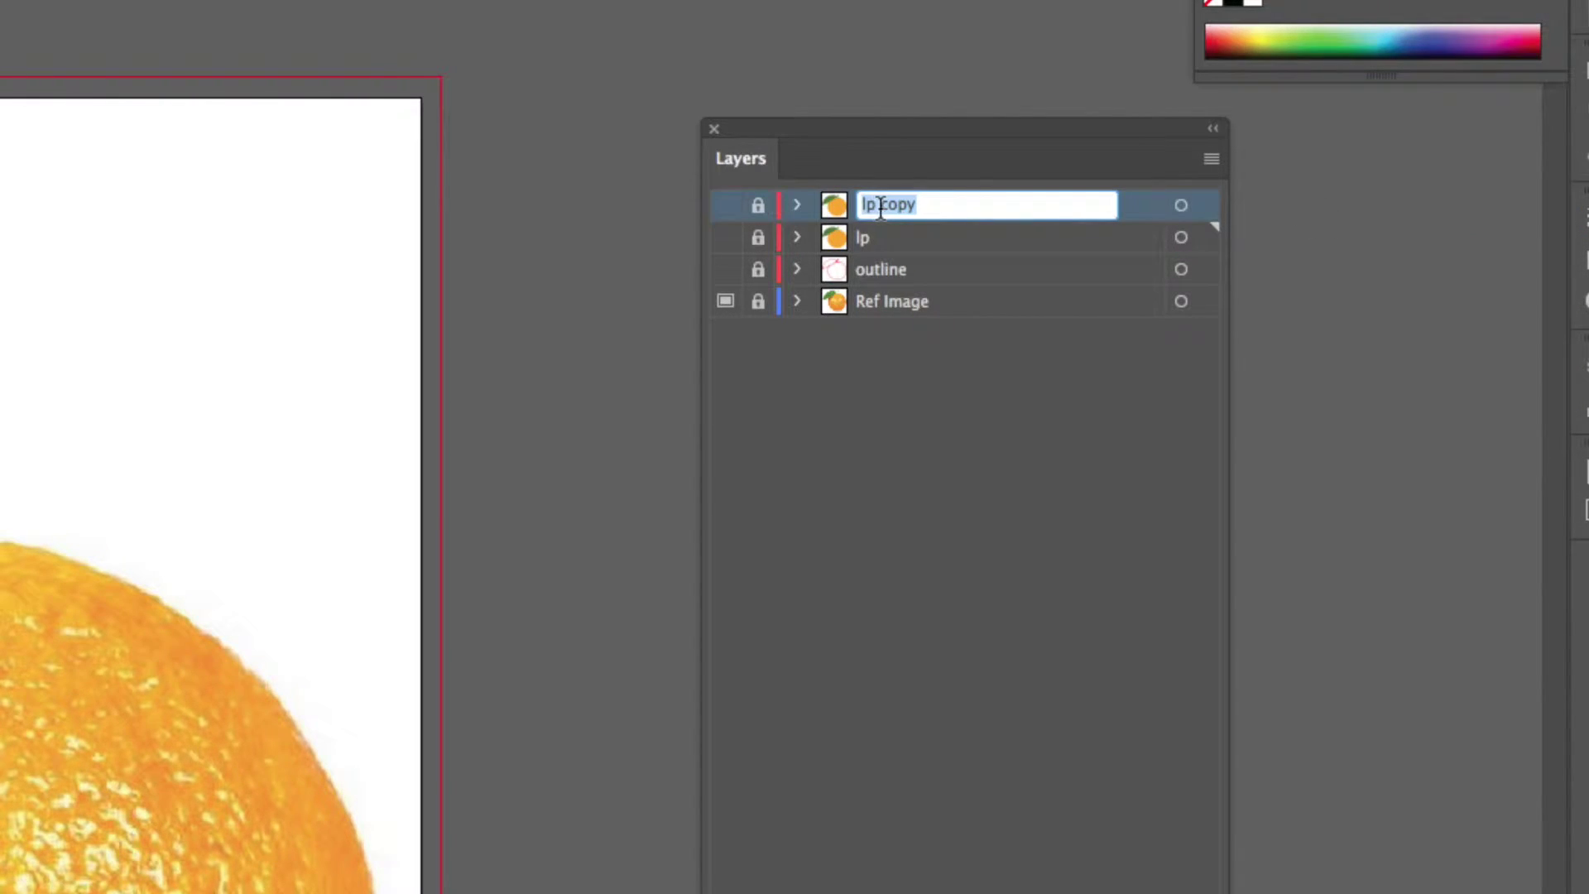
text(mesh)
click(887, 334)
click(759, 206)
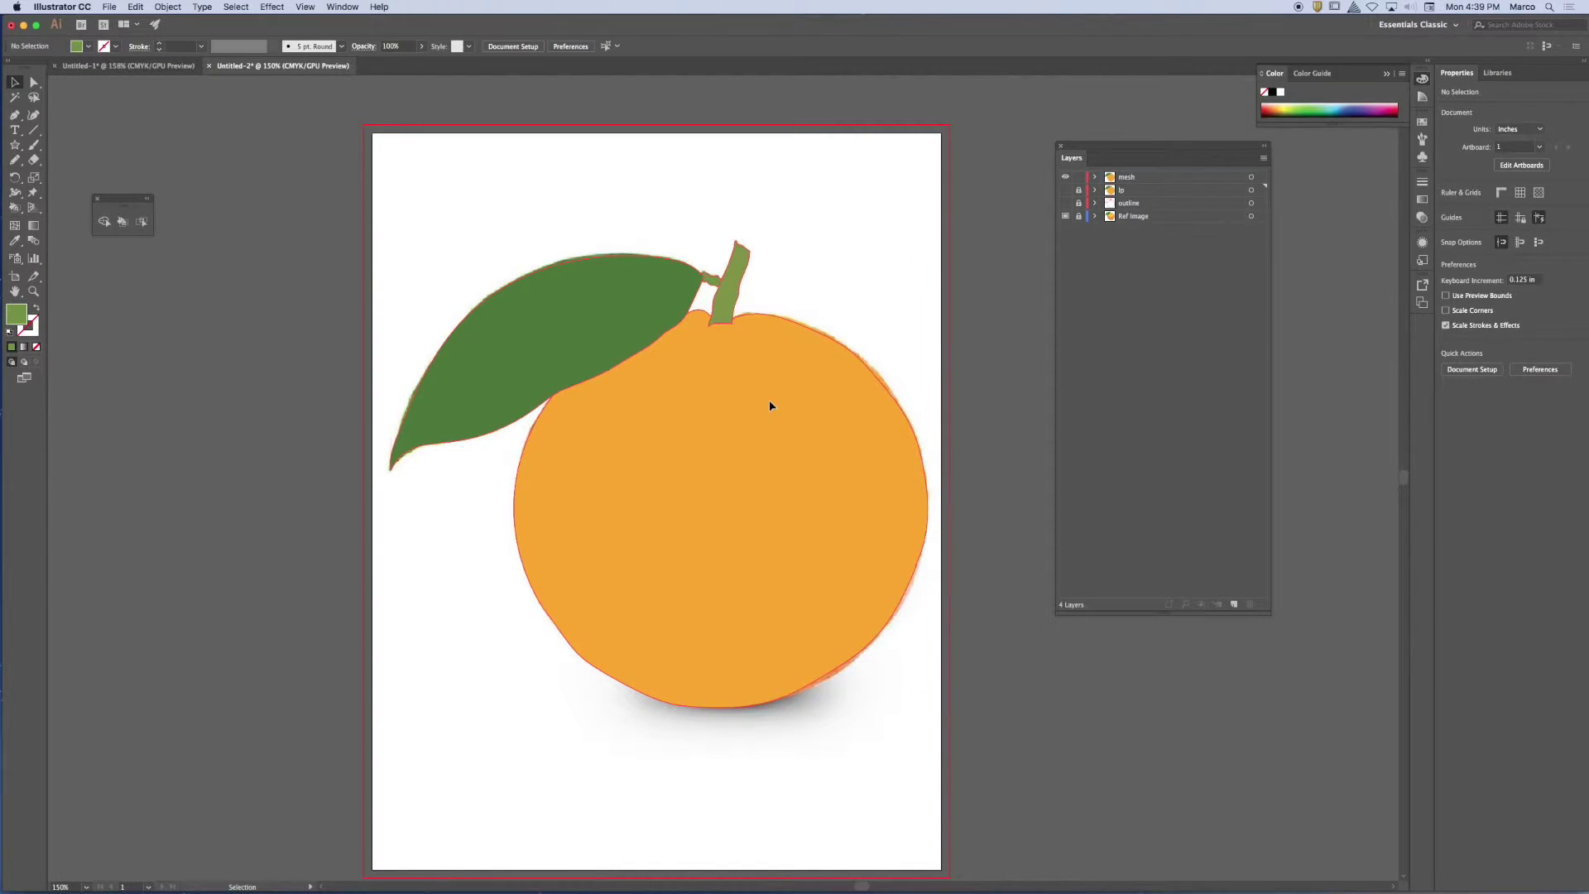
Expand the mesh layer's Live Paint group into individual paths, then delete the mesh layer after listing its paths
click(768, 398)
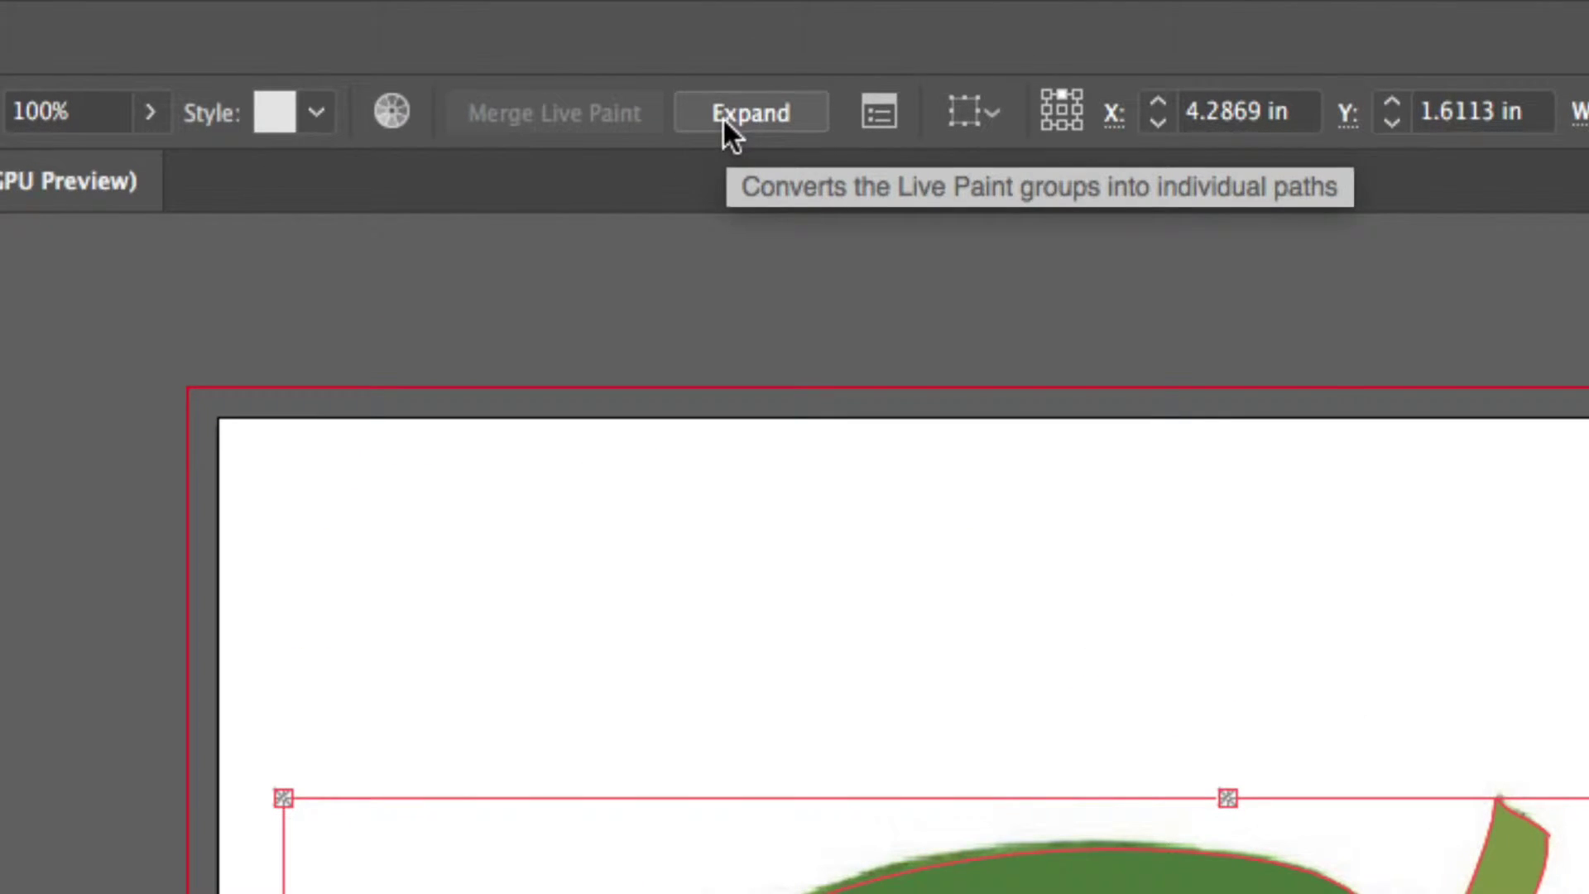
click(723, 117)
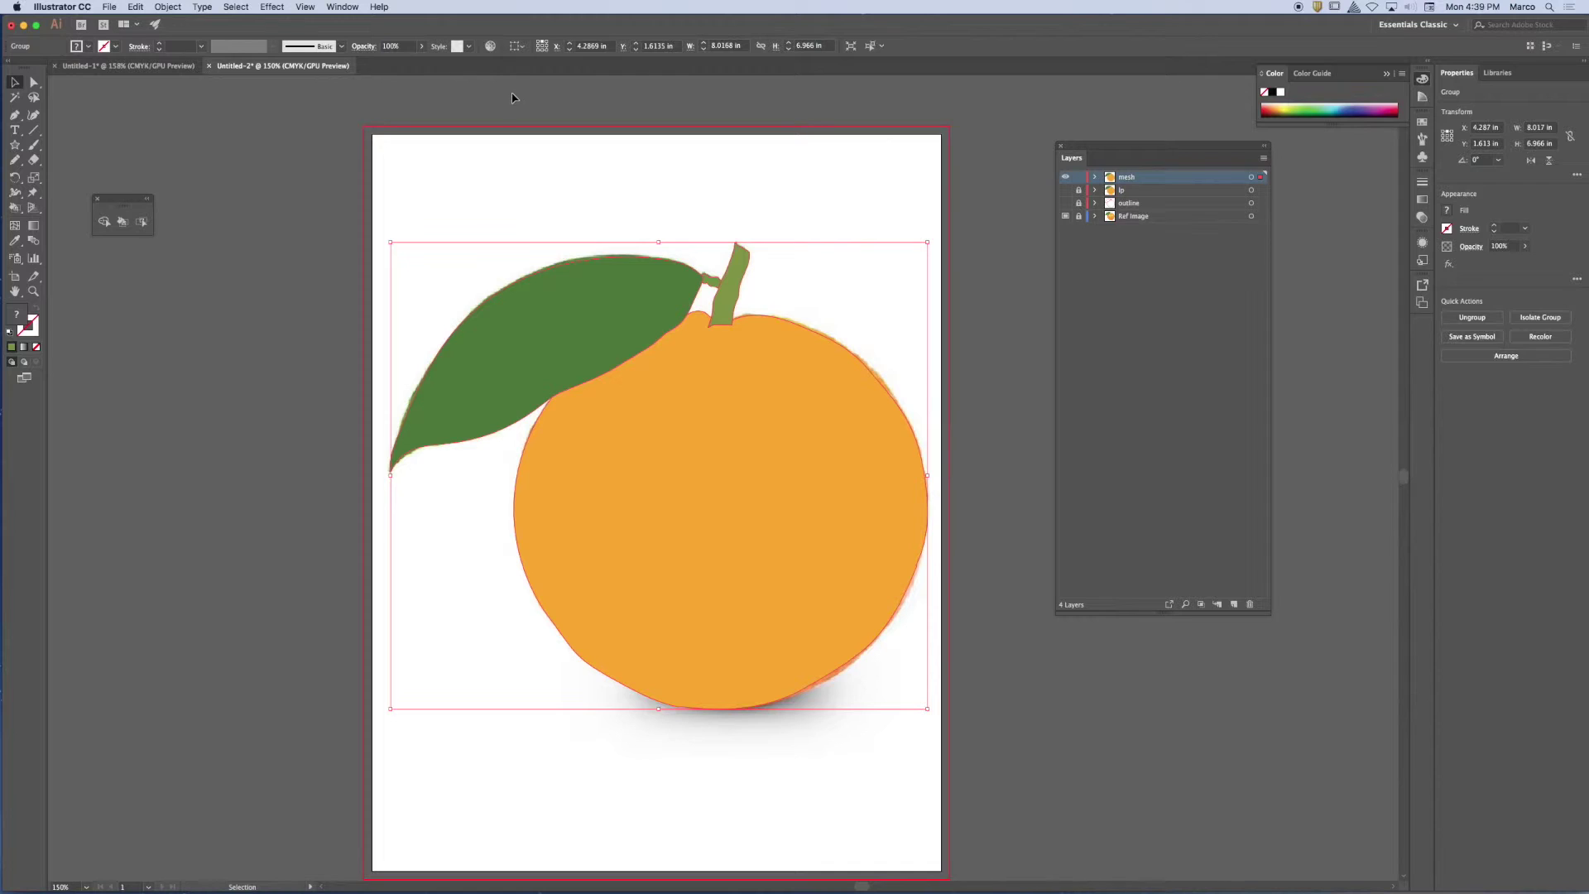
click(1094, 177)
click(1108, 190)
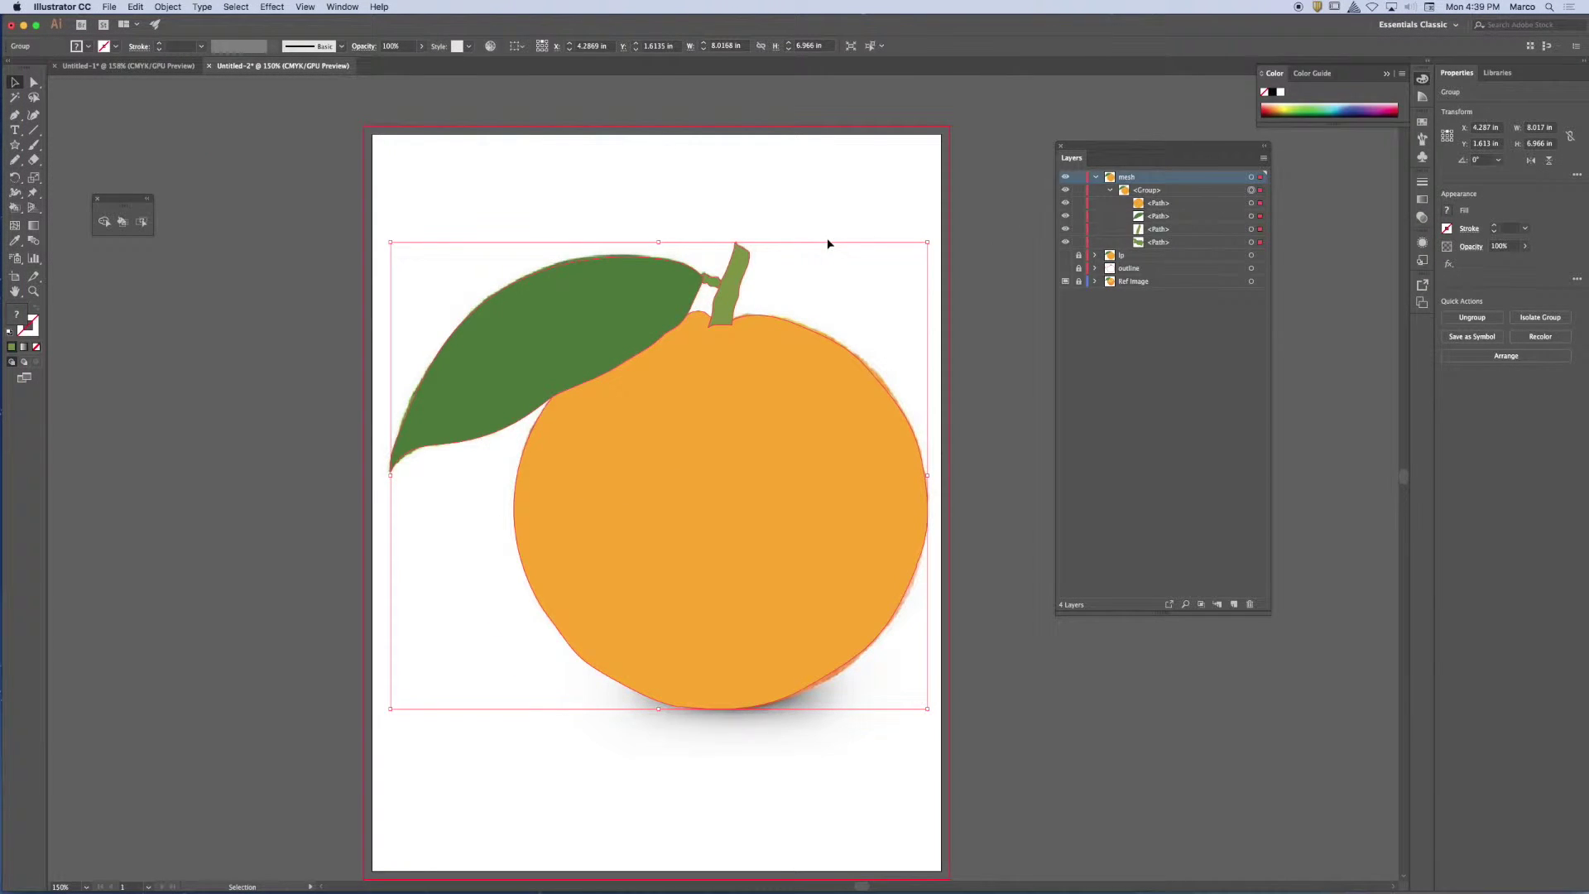
drag(1125, 186, 1252, 605)
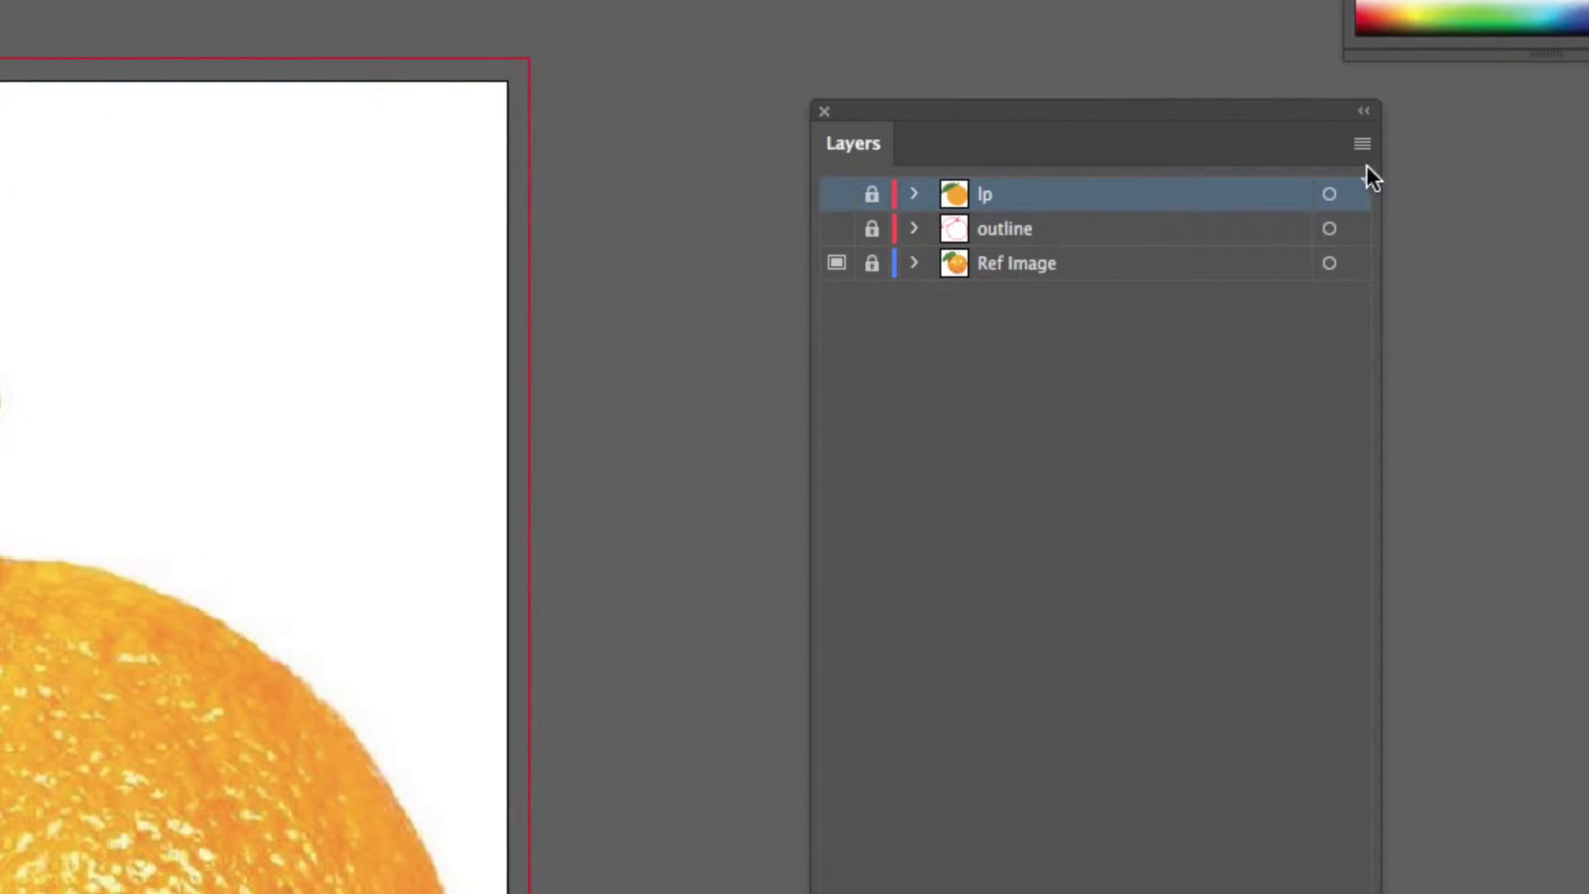
Duplicate the lp layer again, and make the copy visible and unlocked
click(1506, 143)
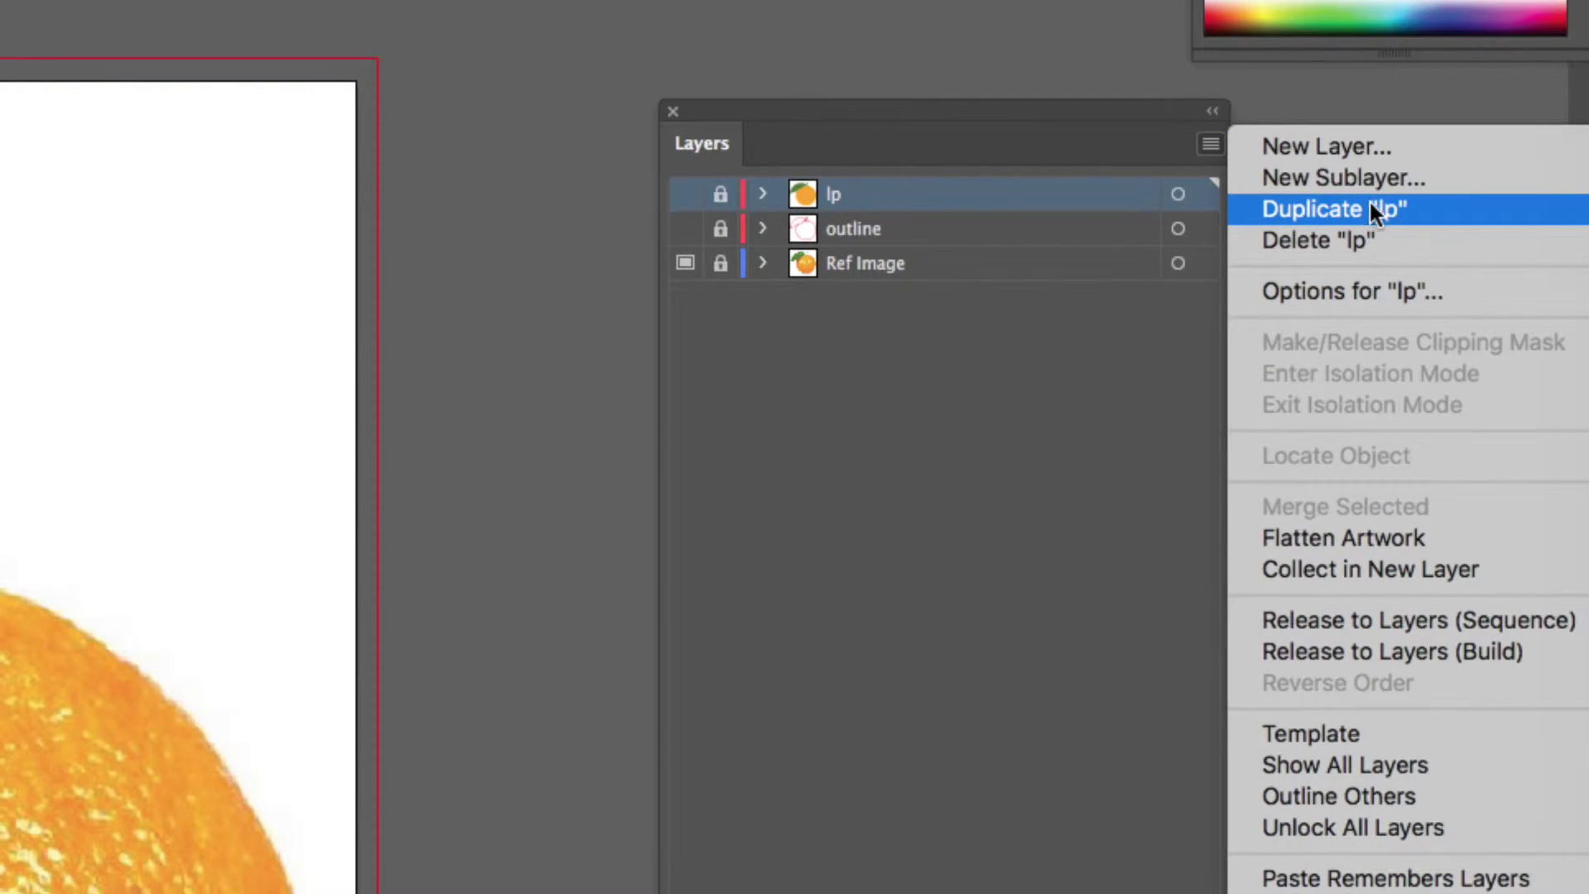
click(1351, 212)
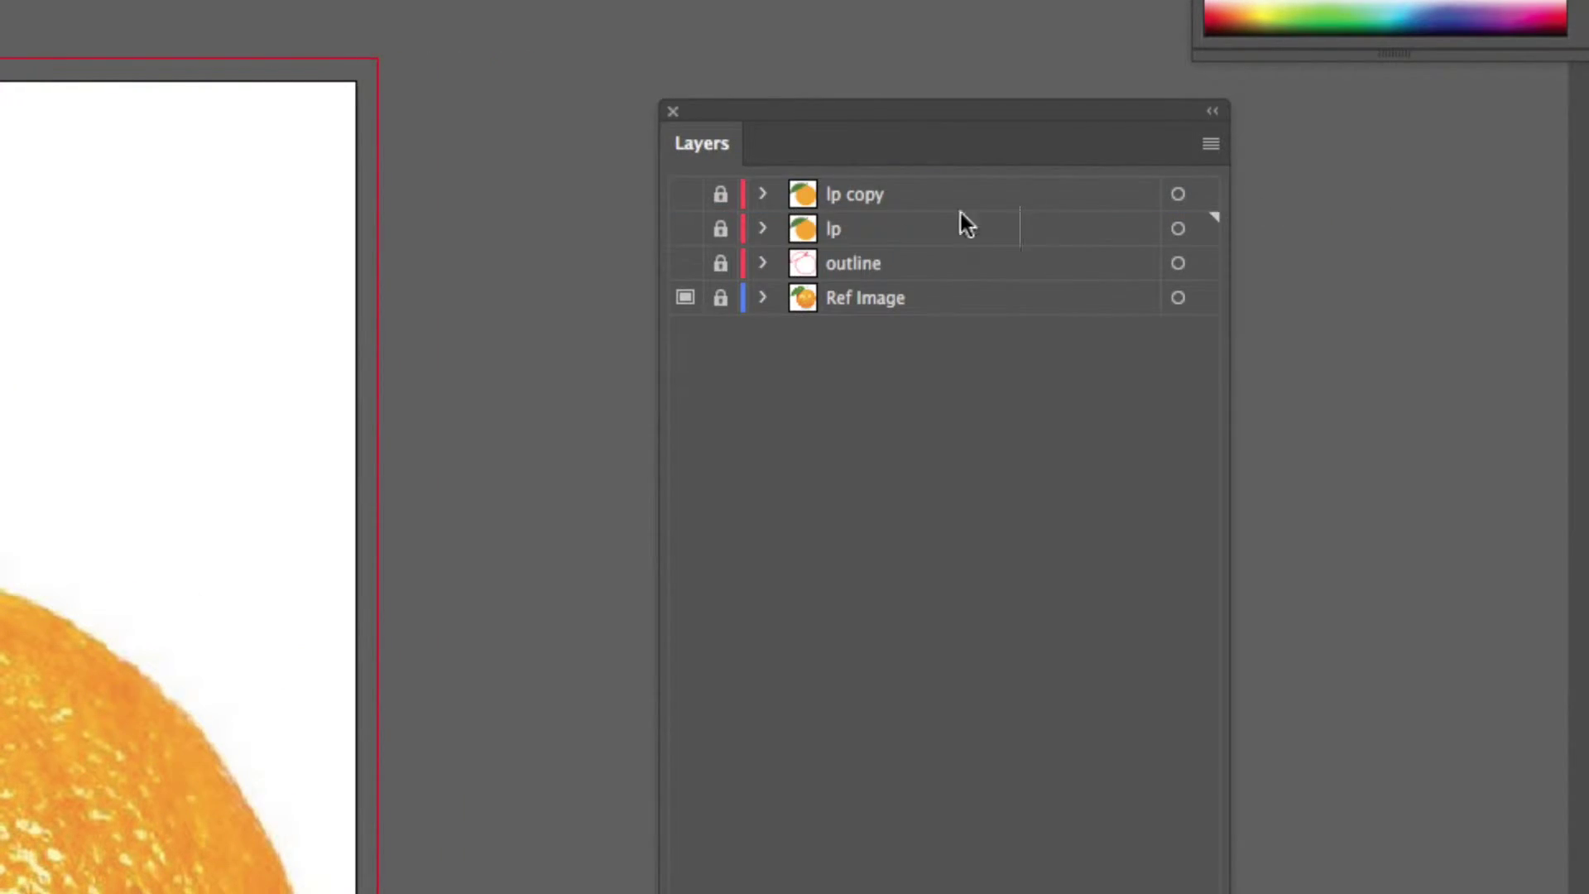
click(686, 195)
click(721, 195)
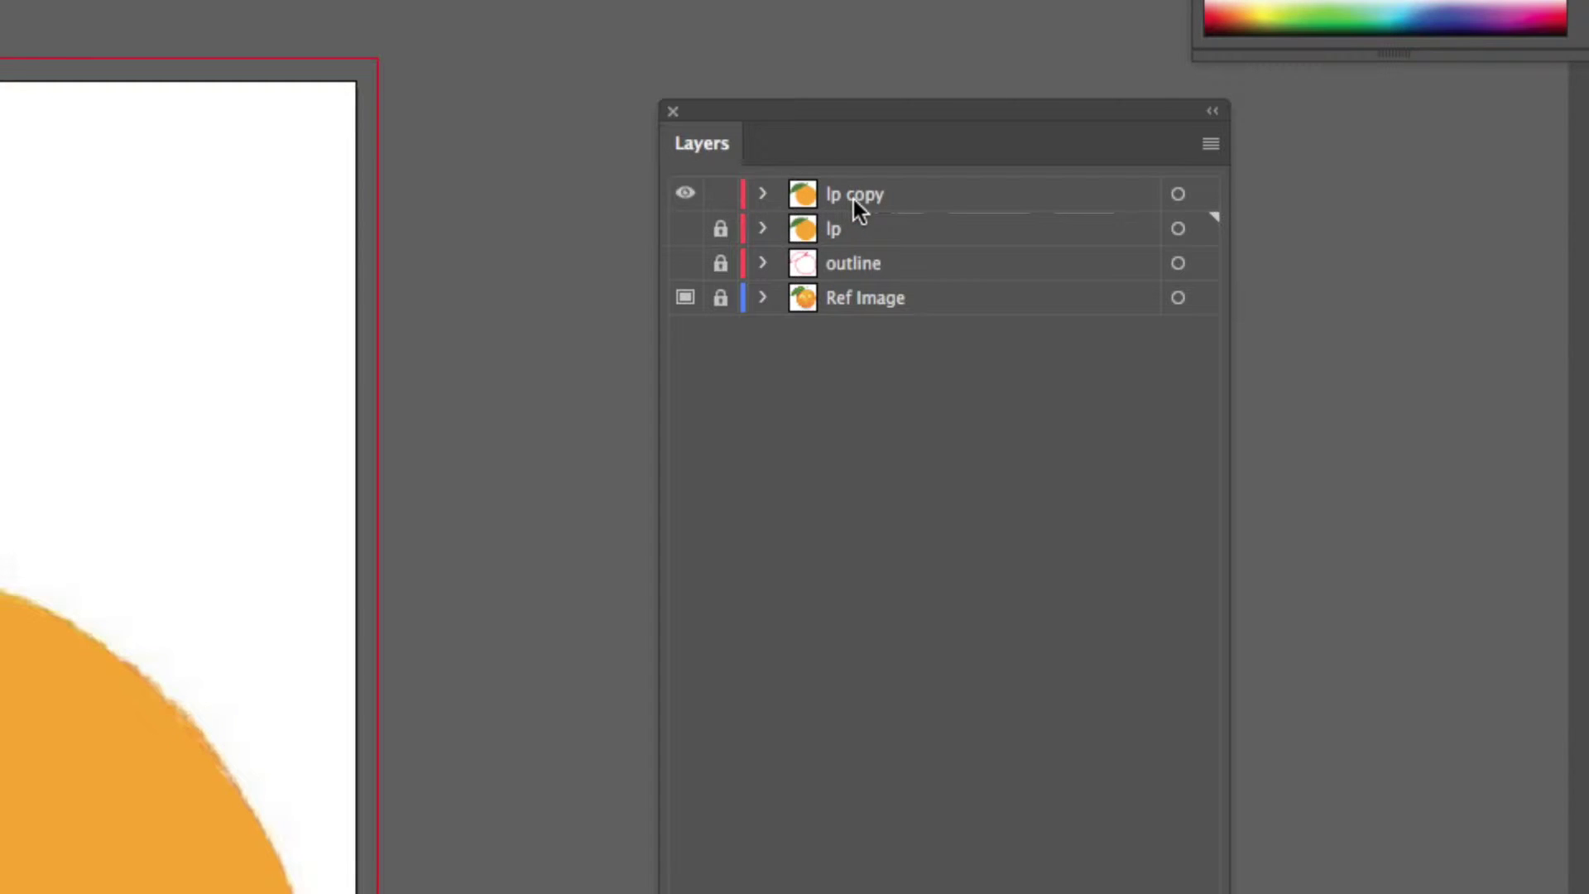
Rename the new copy of the lp layer as mesh
double_click(855, 201)
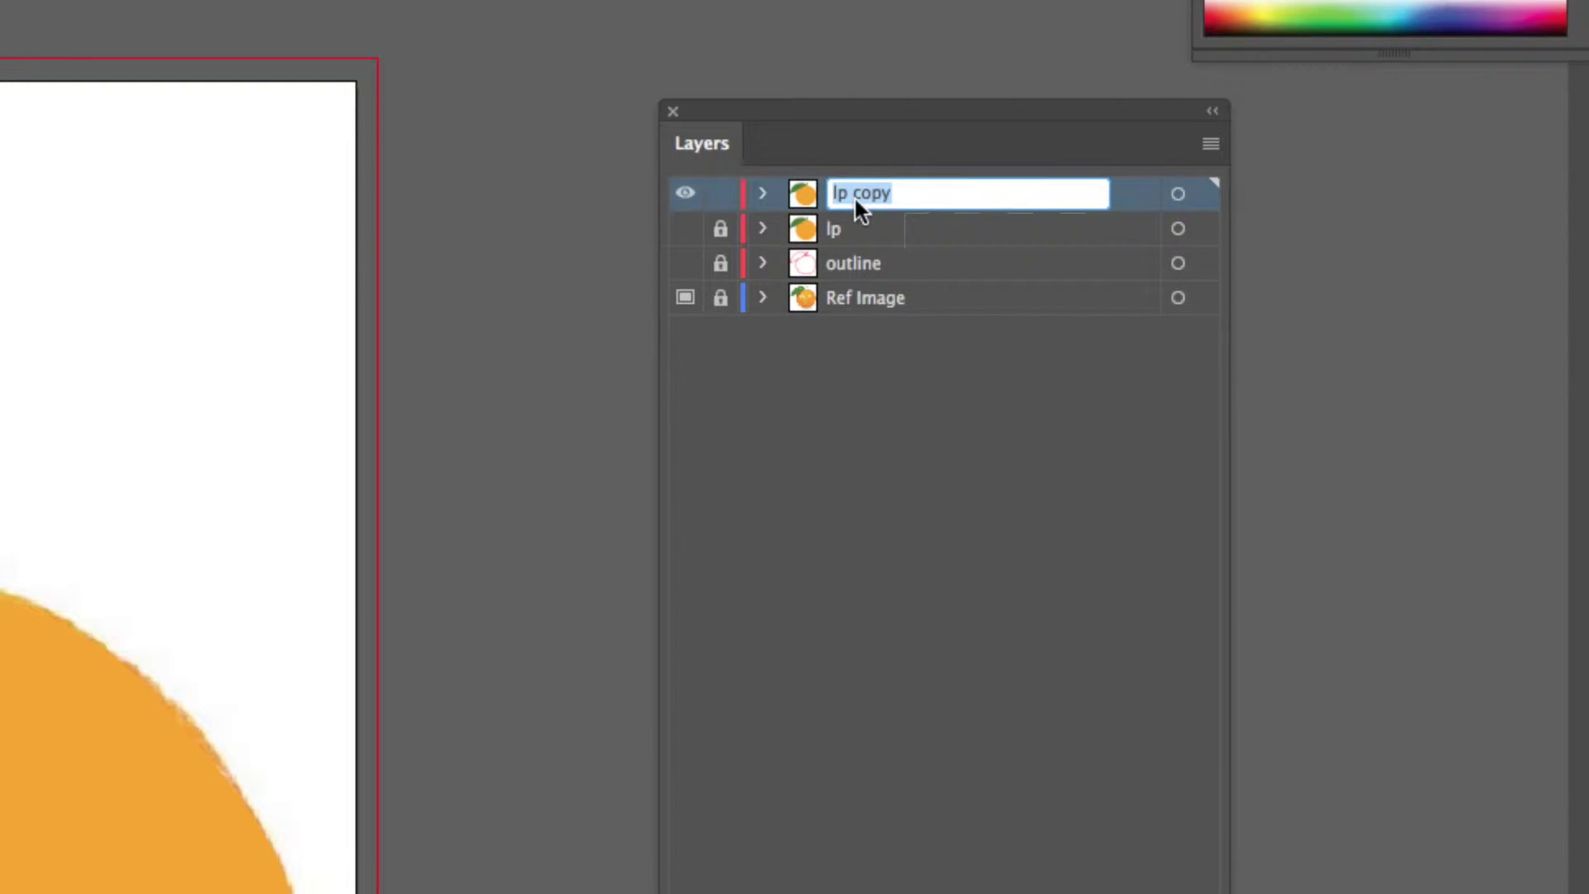
text(mesh)
click(819, 379)
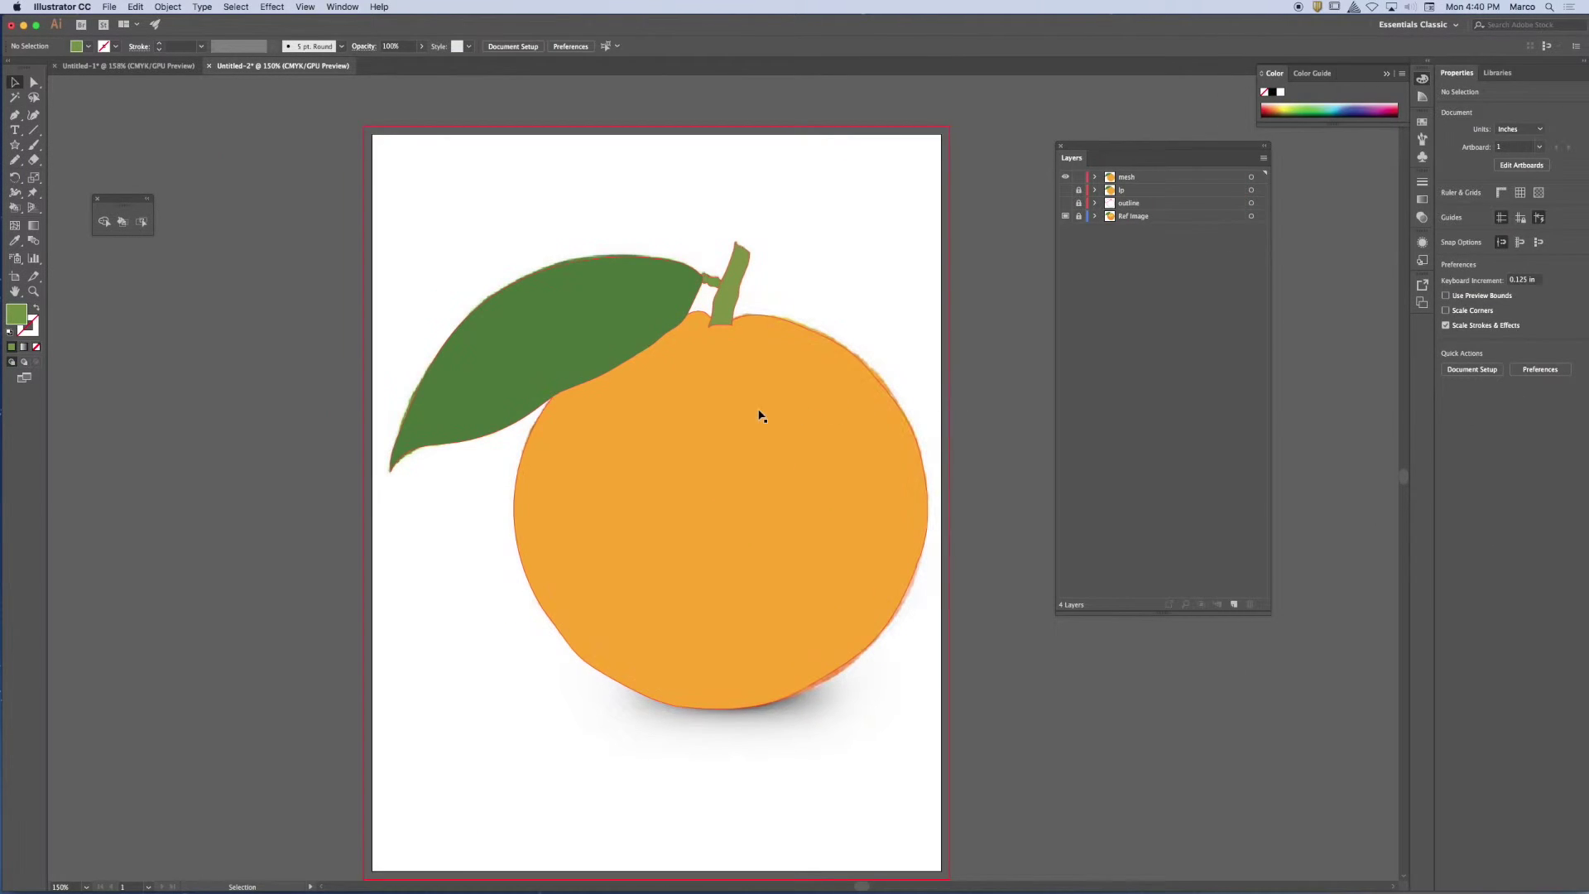
Expand the Live Paint artwork on the mesh layer into paths, unfold the layer's contents, and deselect the artwork
click(759, 415)
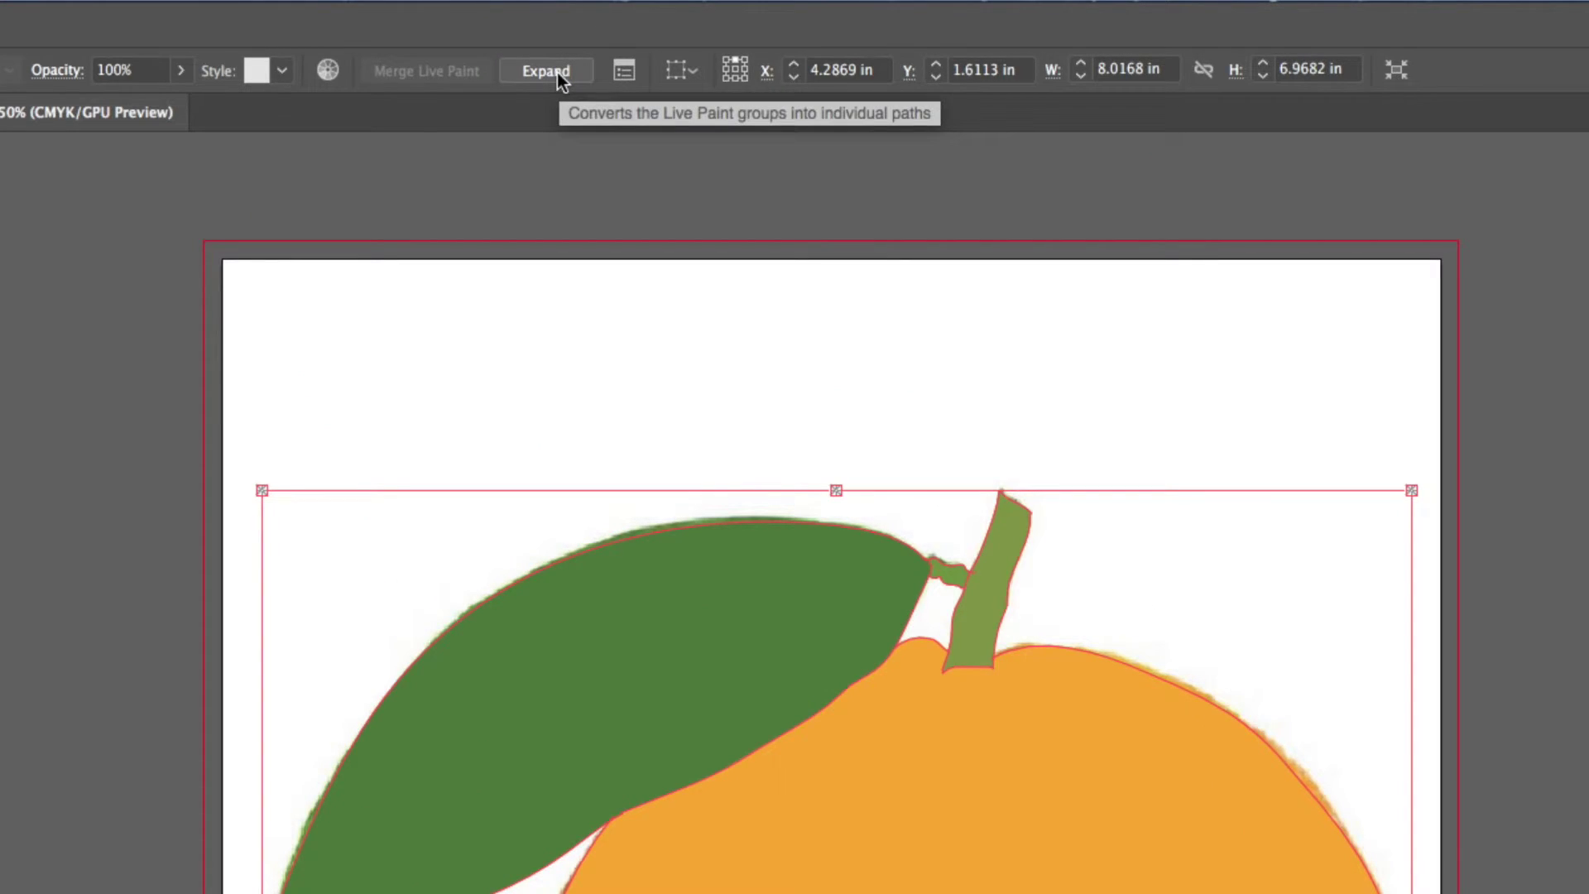
click(533, 56)
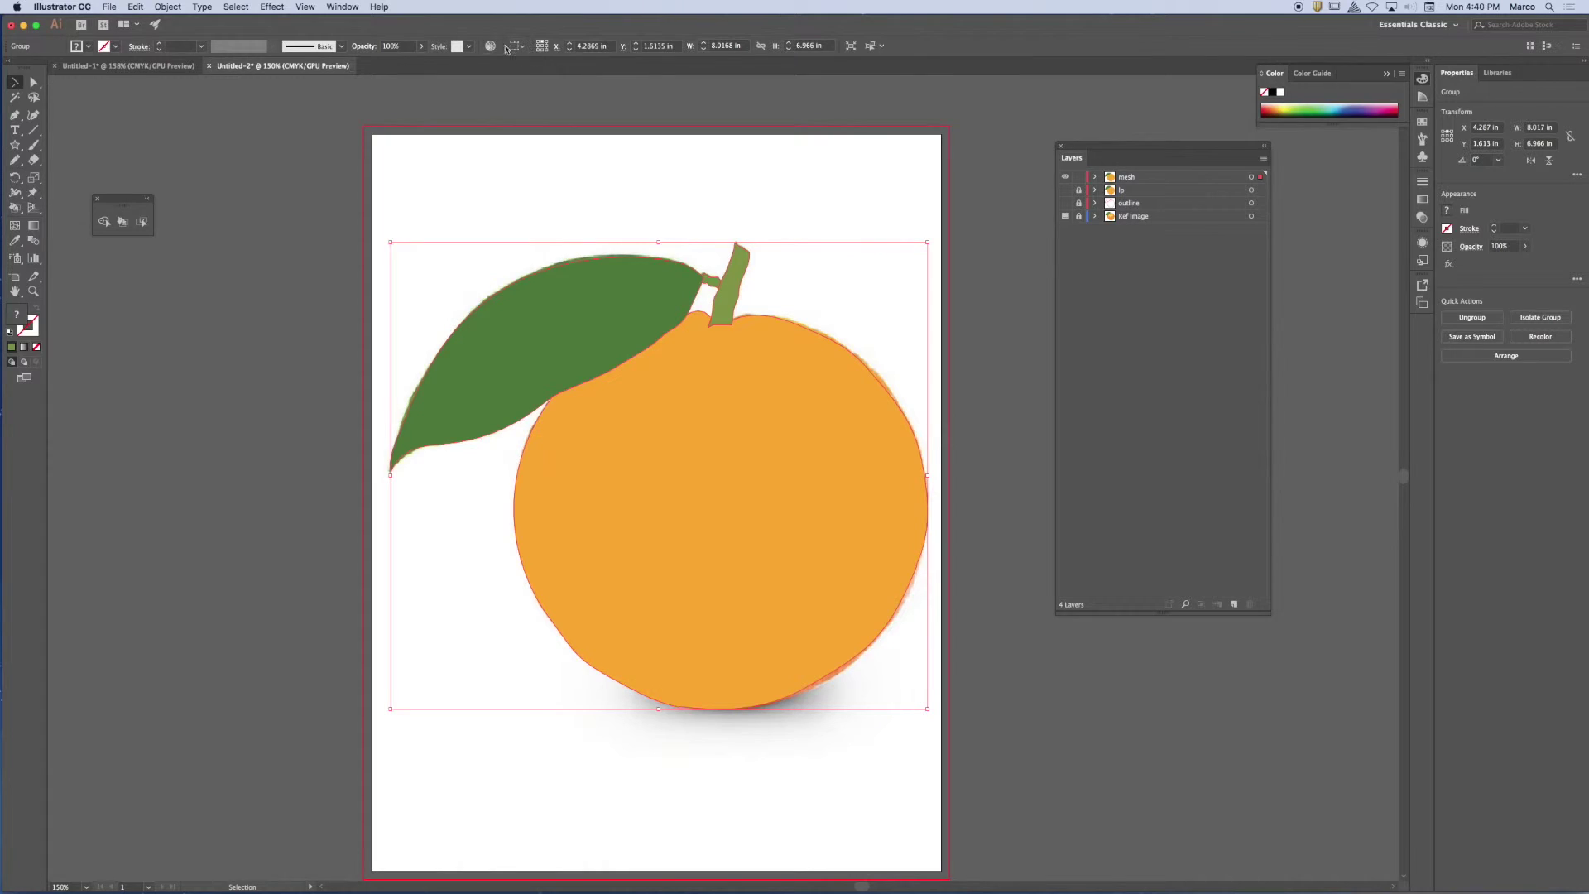
click(1095, 177)
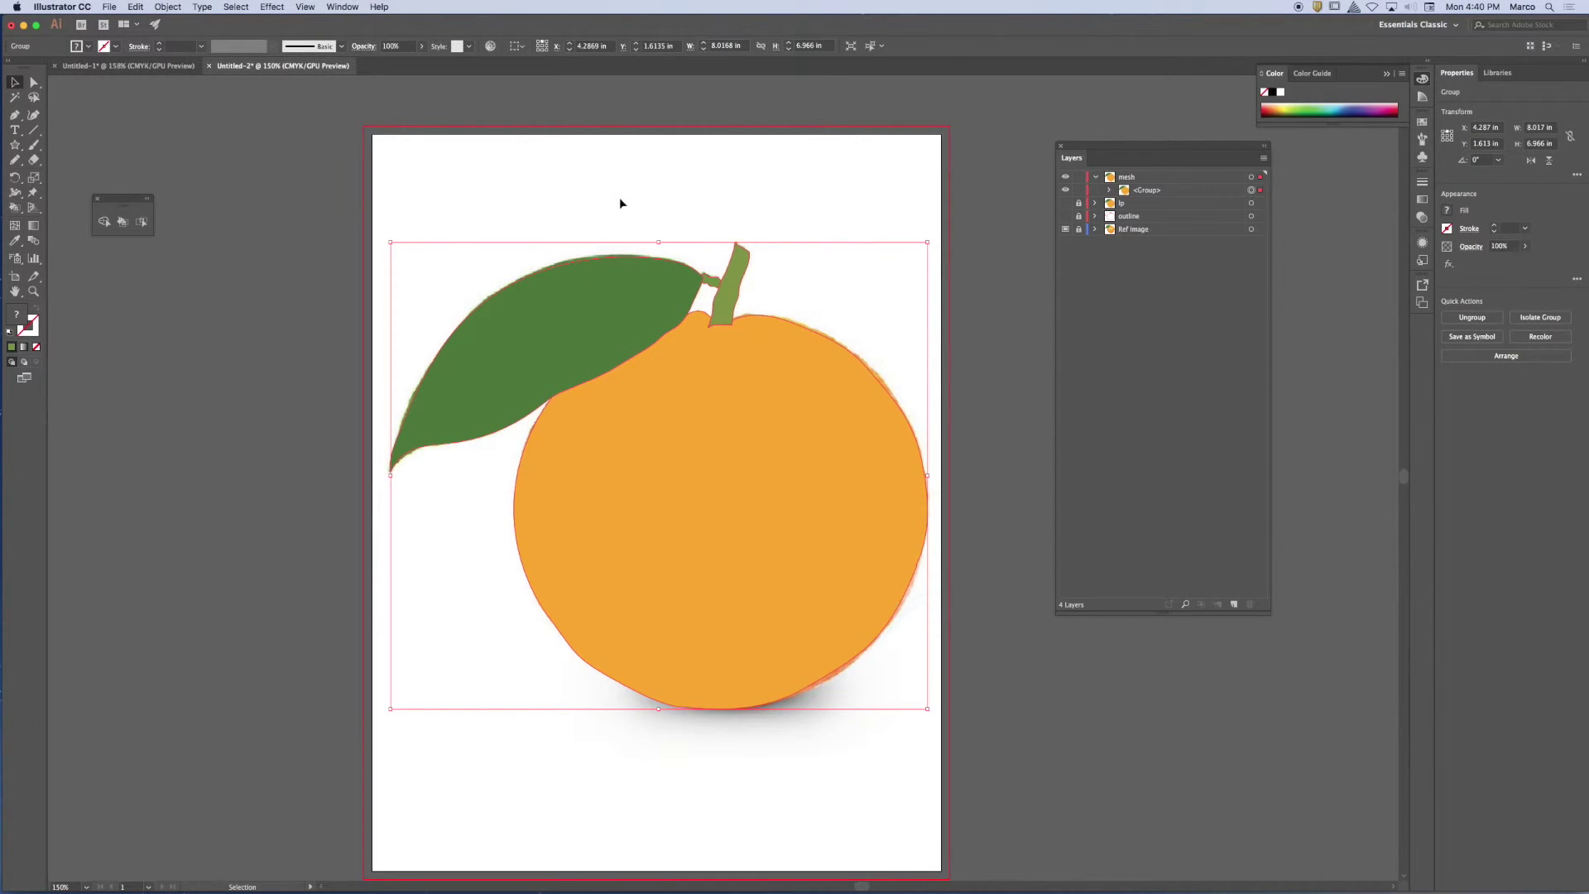
click(621, 203)
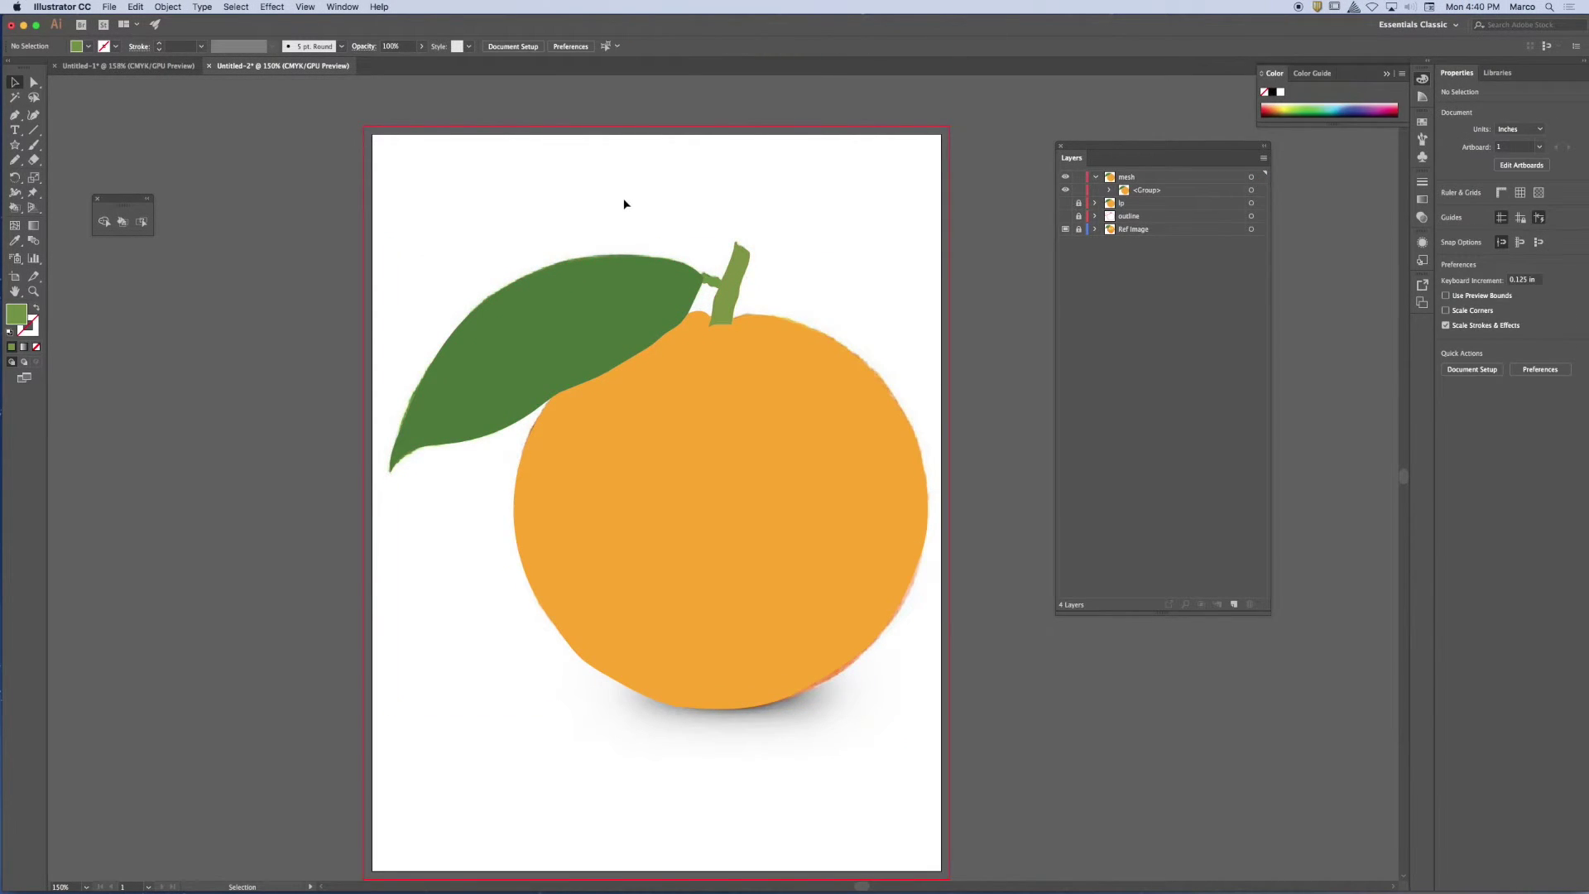
Select the expanded artwork on the mesh layer and ungroup it into separate paths, leaving nothing selected
click(595, 333)
click(610, 187)
click(592, 291)
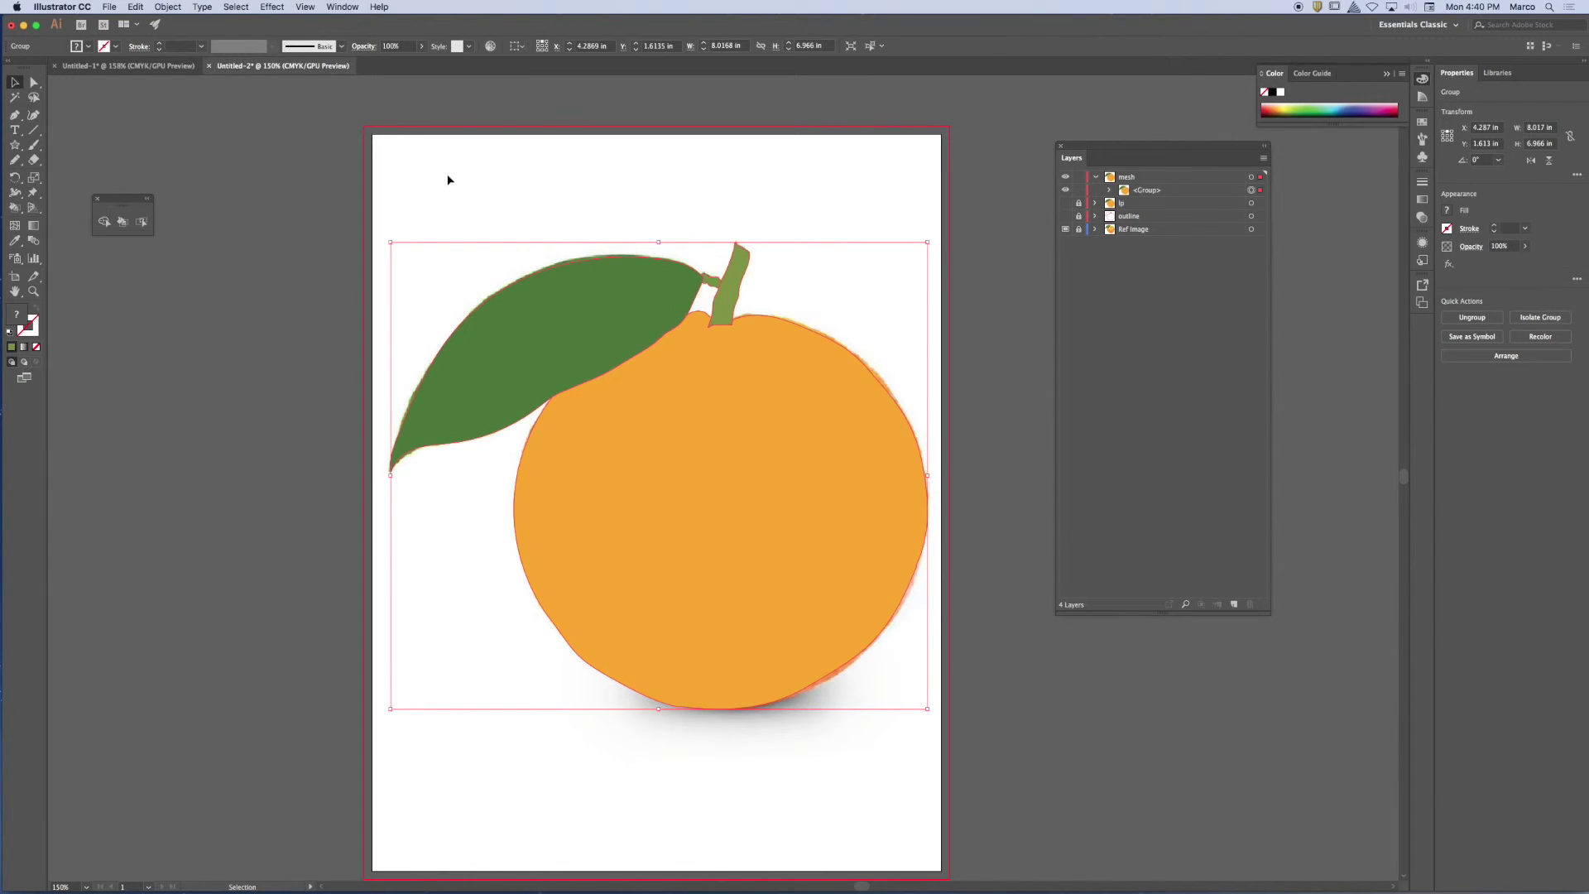
click(167, 7)
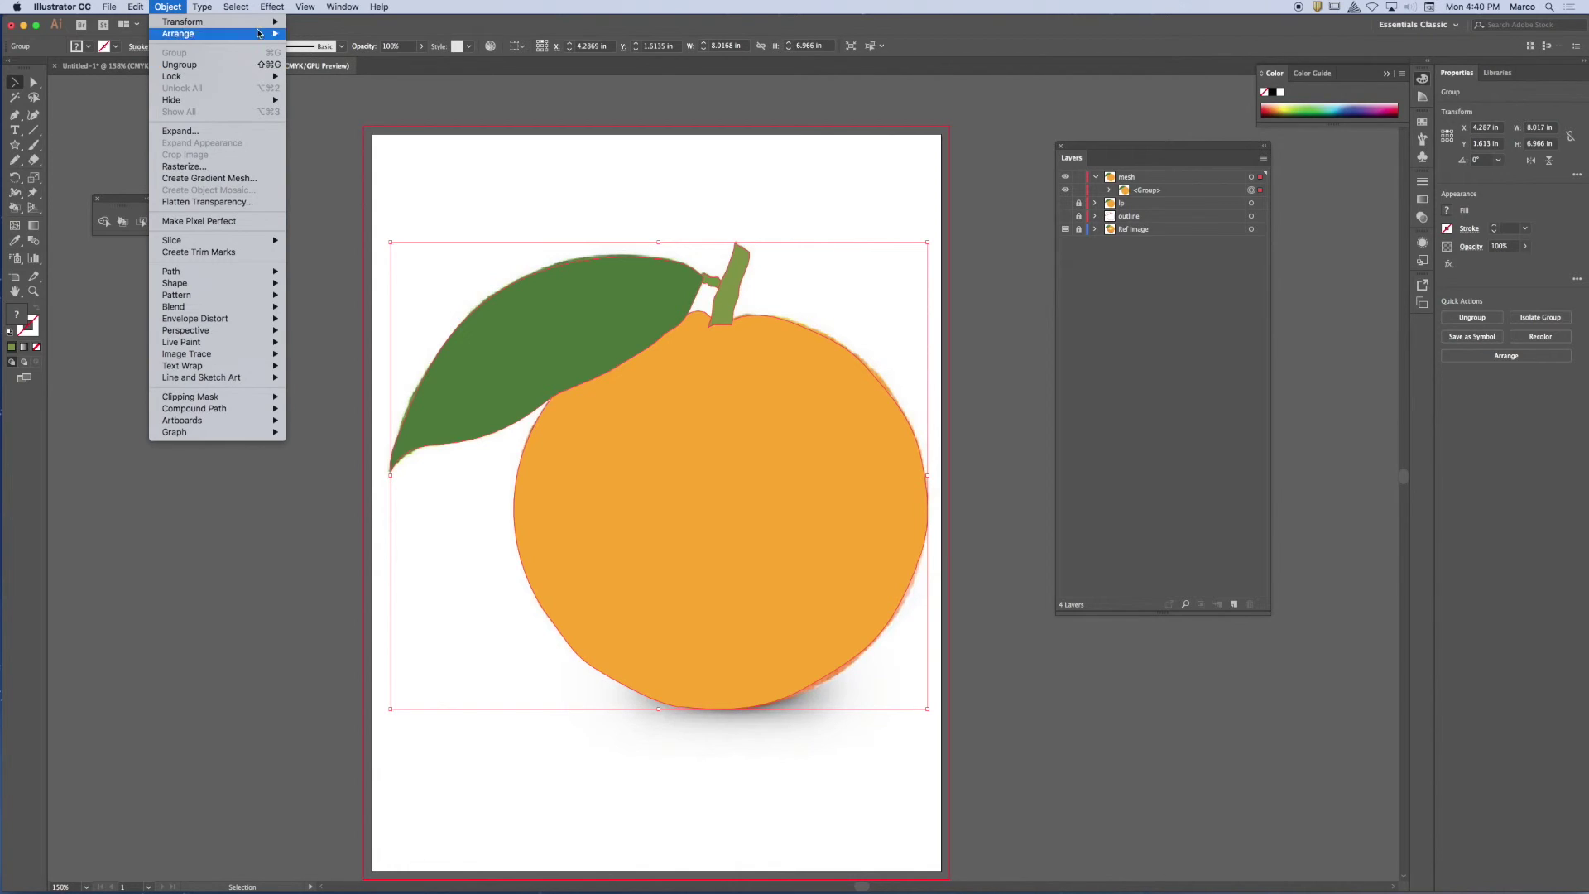
click(355, 109)
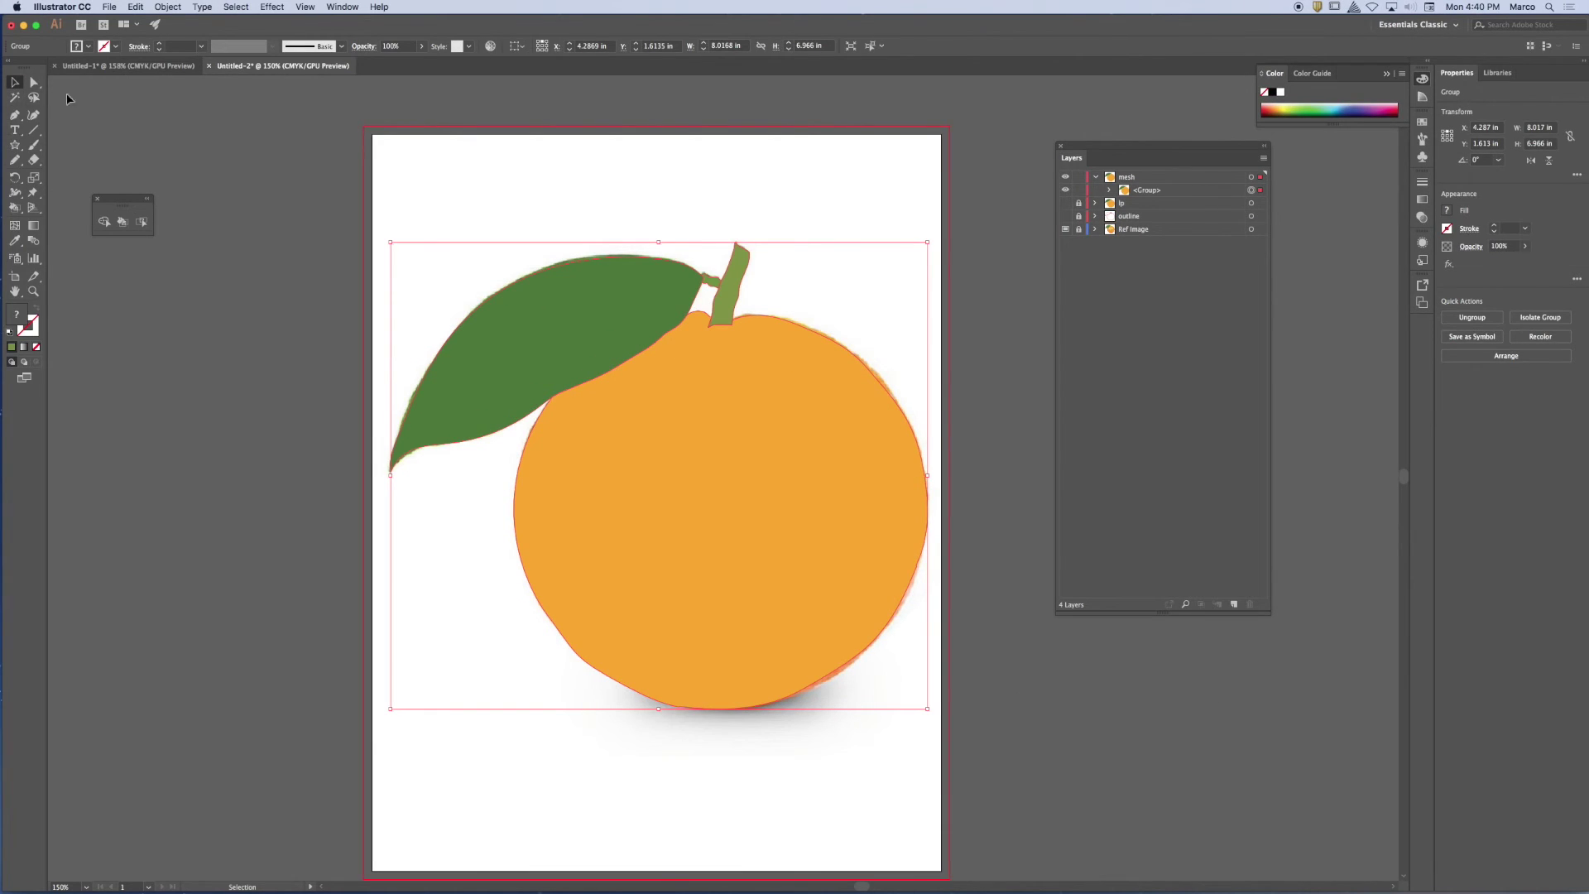
click(168, 6)
click(178, 65)
click(602, 216)
Select the leaf, stem, orange and twig one at a time to check that each is a separate path
drag(390, 255, 703, 461)
click(748, 274)
click(794, 358)
click(753, 263)
click(713, 286)
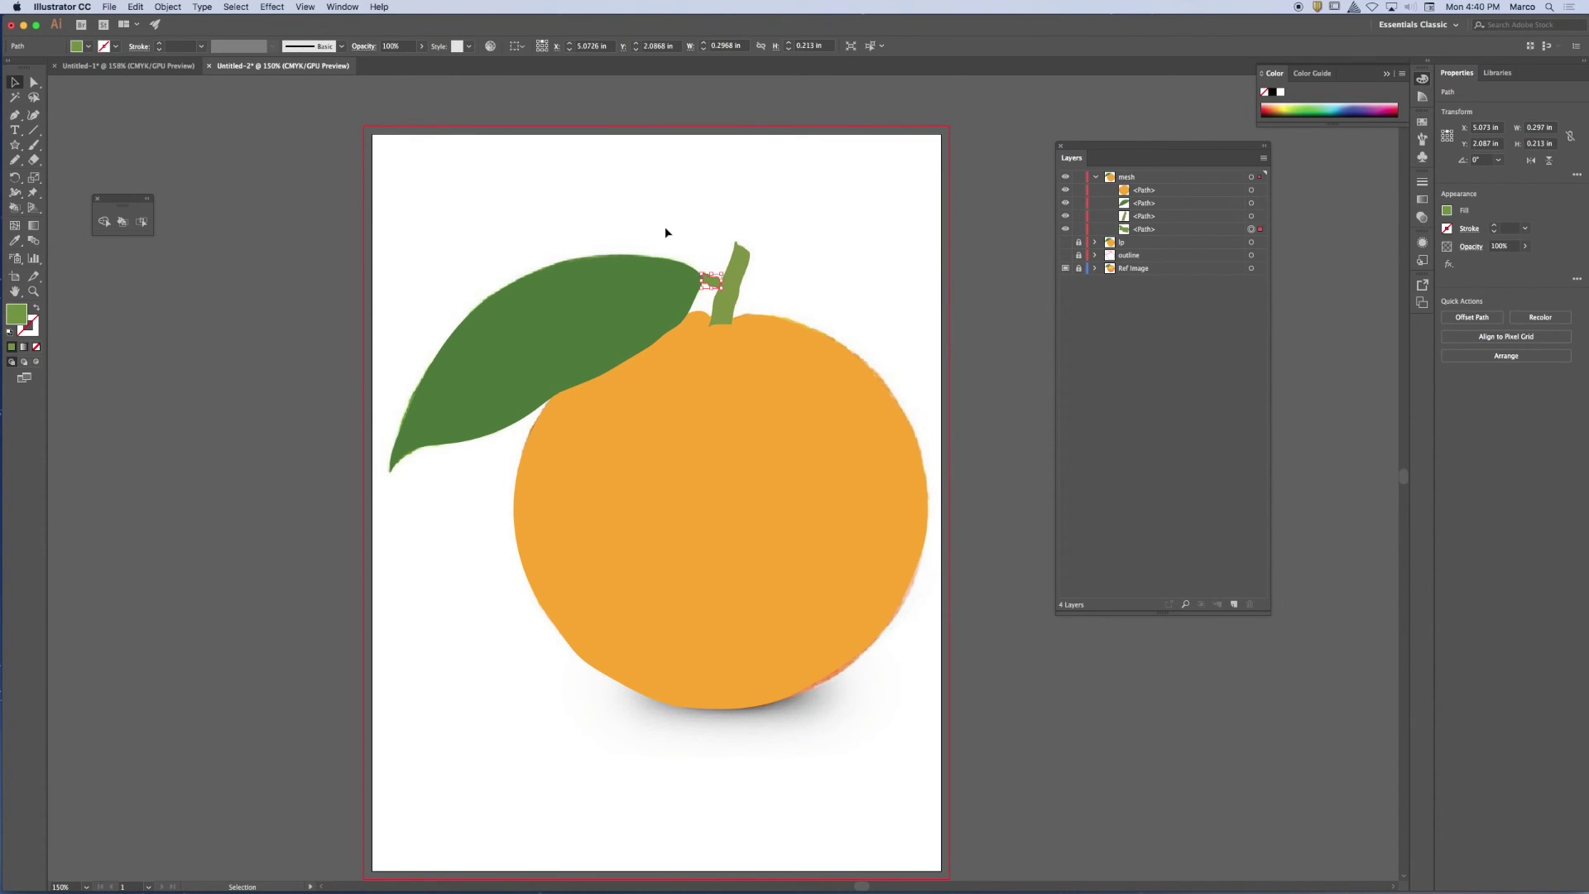
click(664, 229)
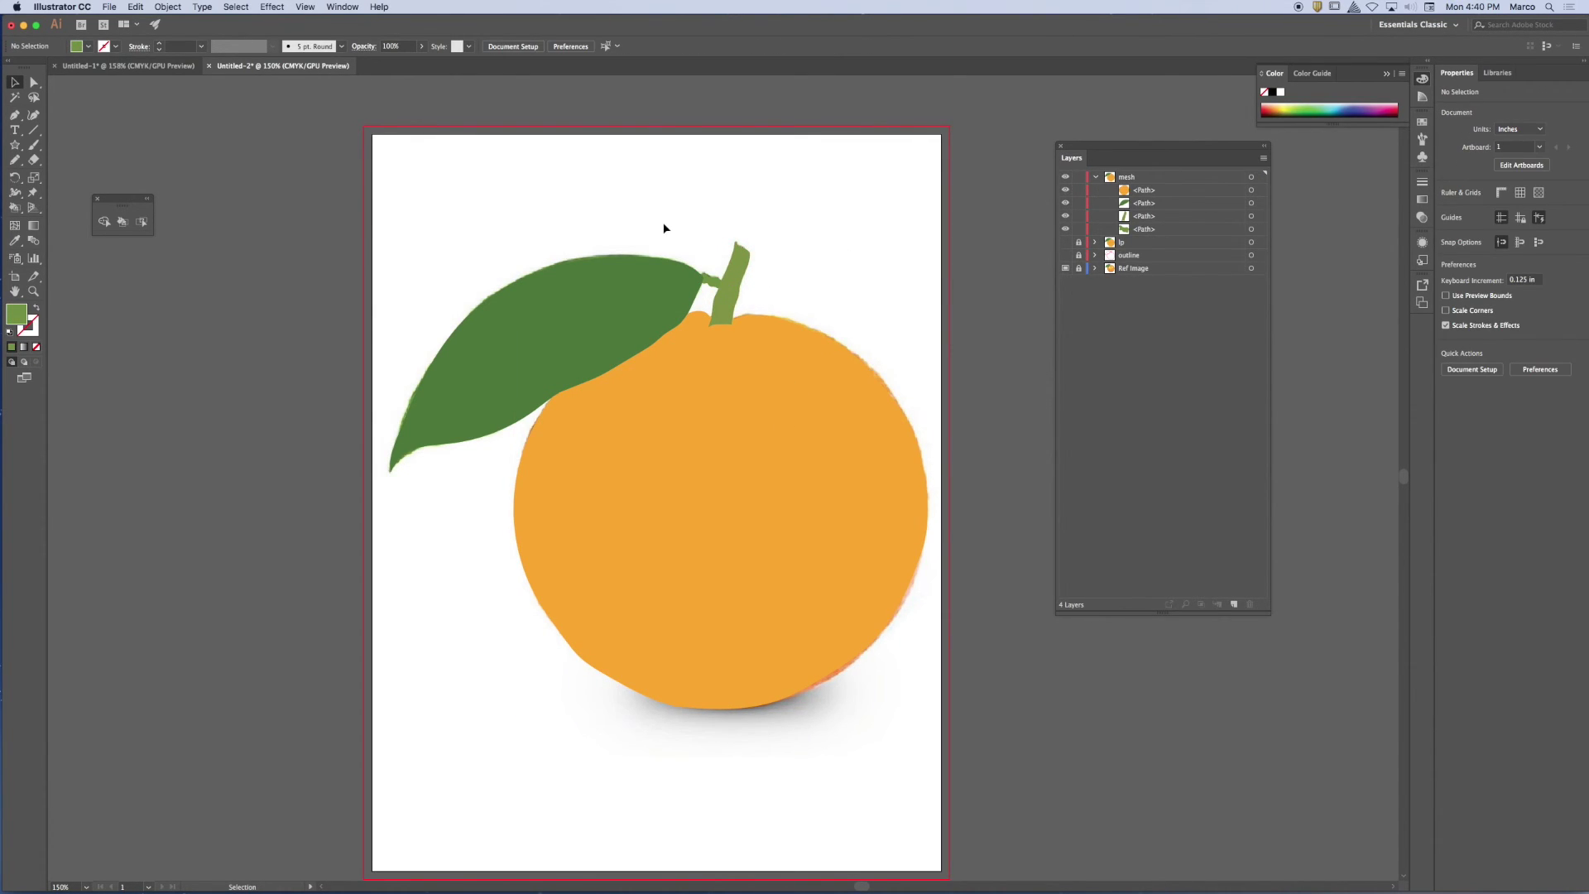
click(585, 354)
click(737, 280)
click(787, 419)
click(596, 322)
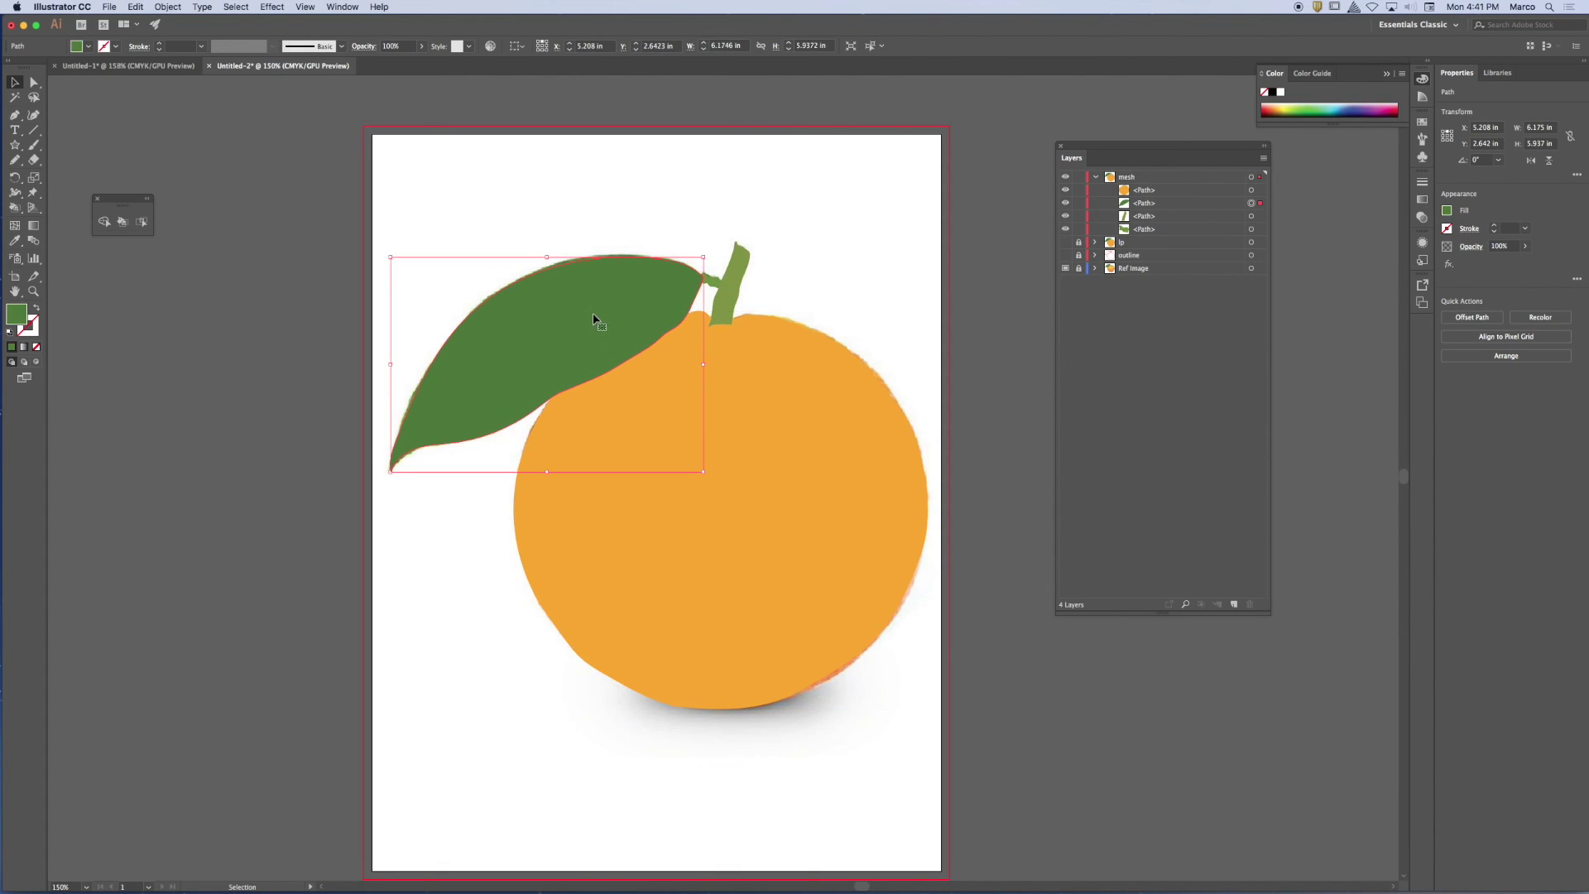
click(757, 273)
click(732, 278)
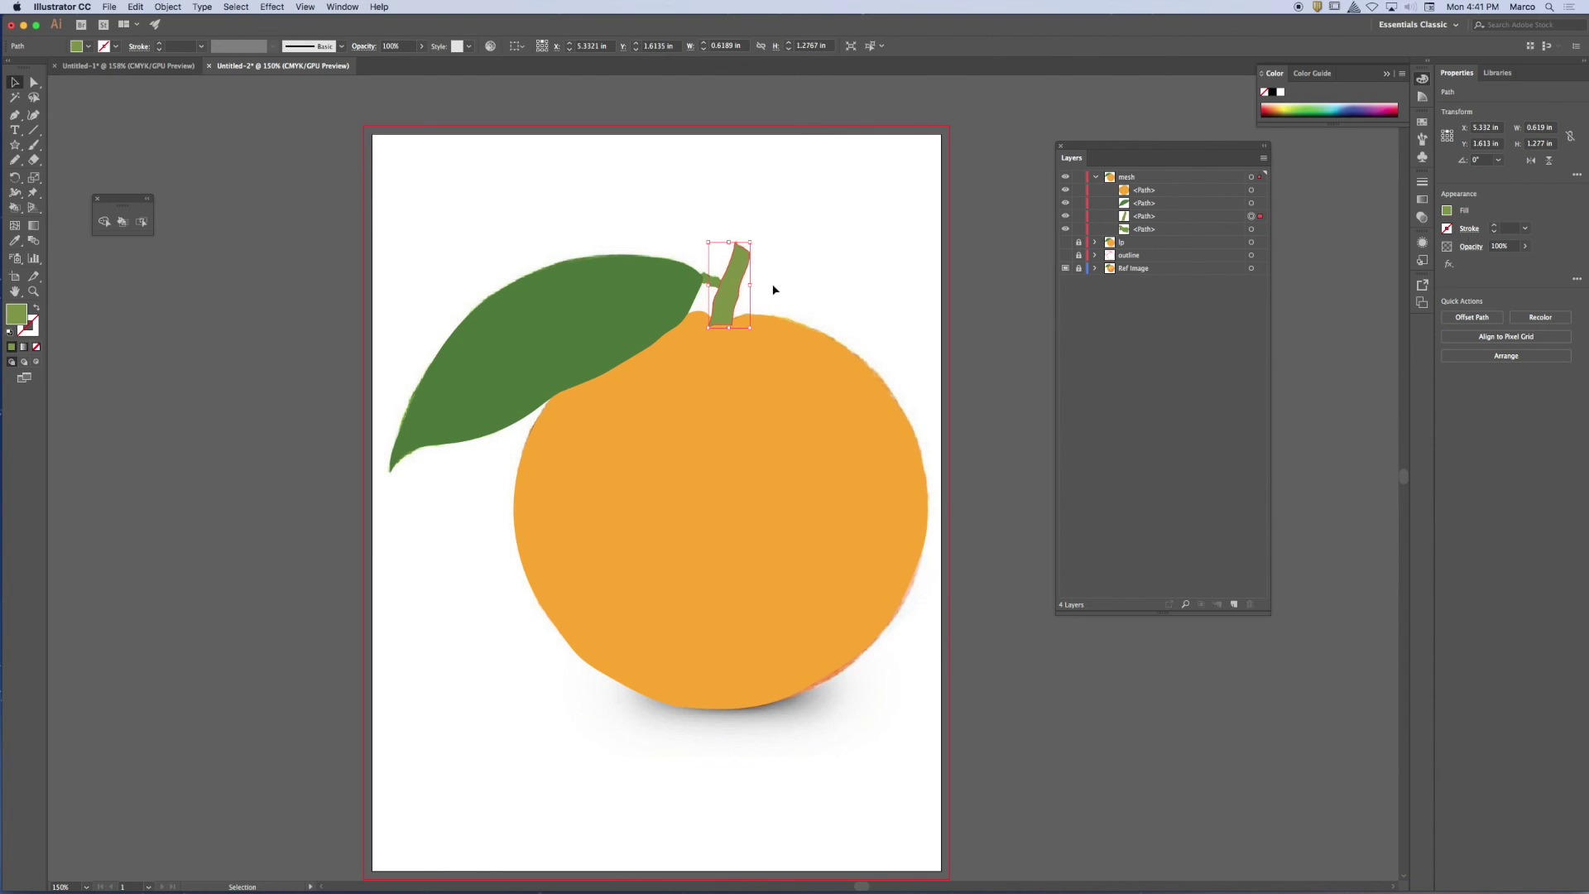